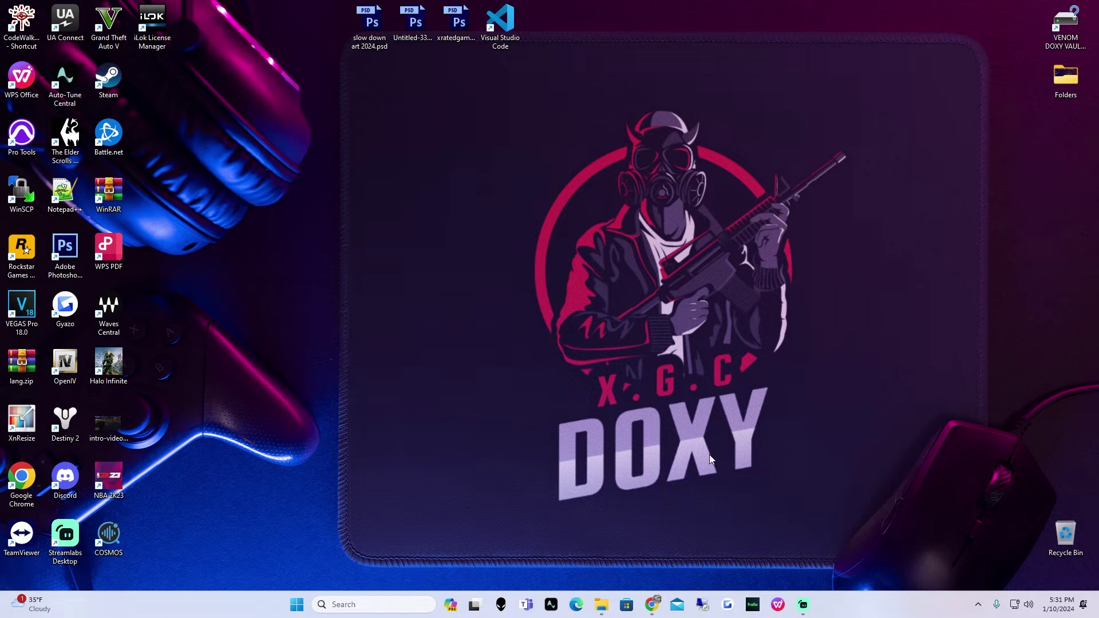
# Download the ScriptHookV_1.0.3095.0 zip from the Script Hook V page, keeping it despite the warning
pyautogui.moveTo(658, 609)
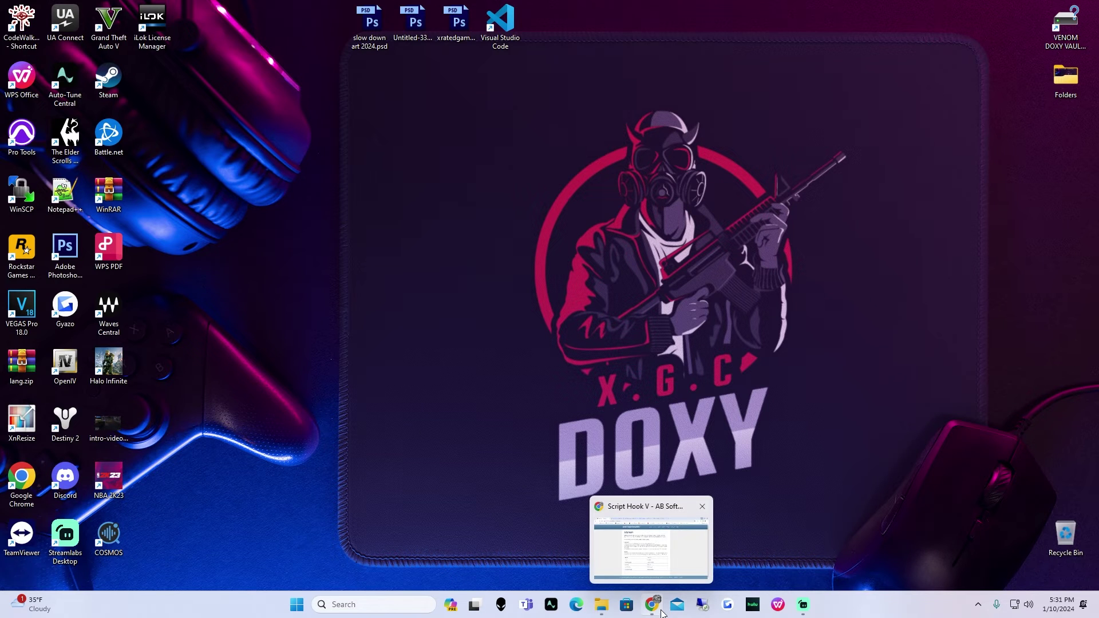
pyautogui.click(651, 613)
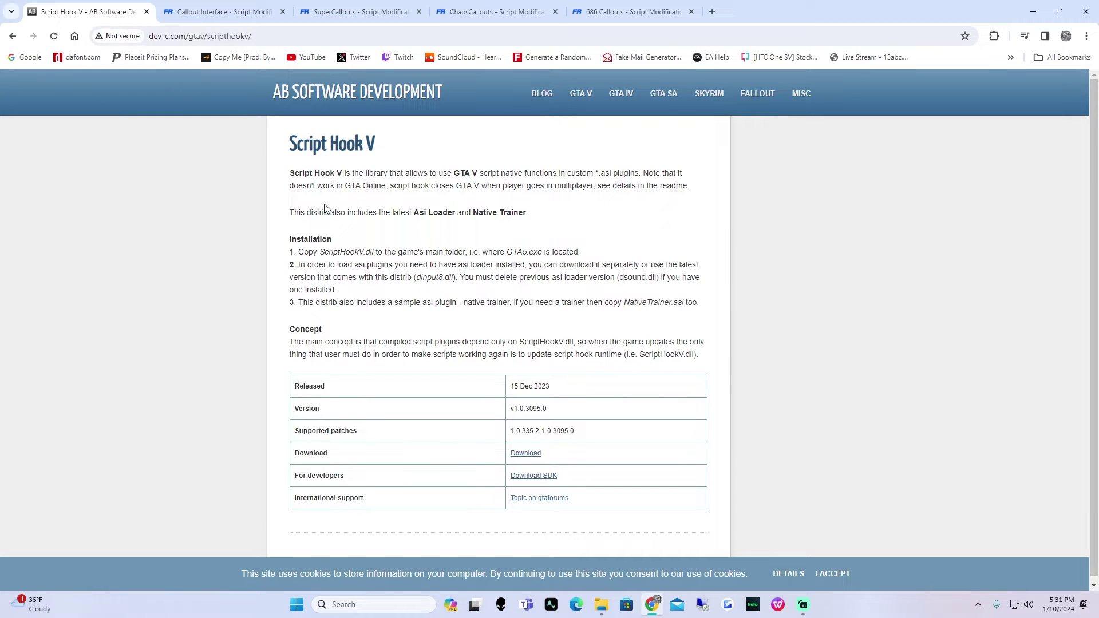
pyautogui.scroll(-1, 595, 220)
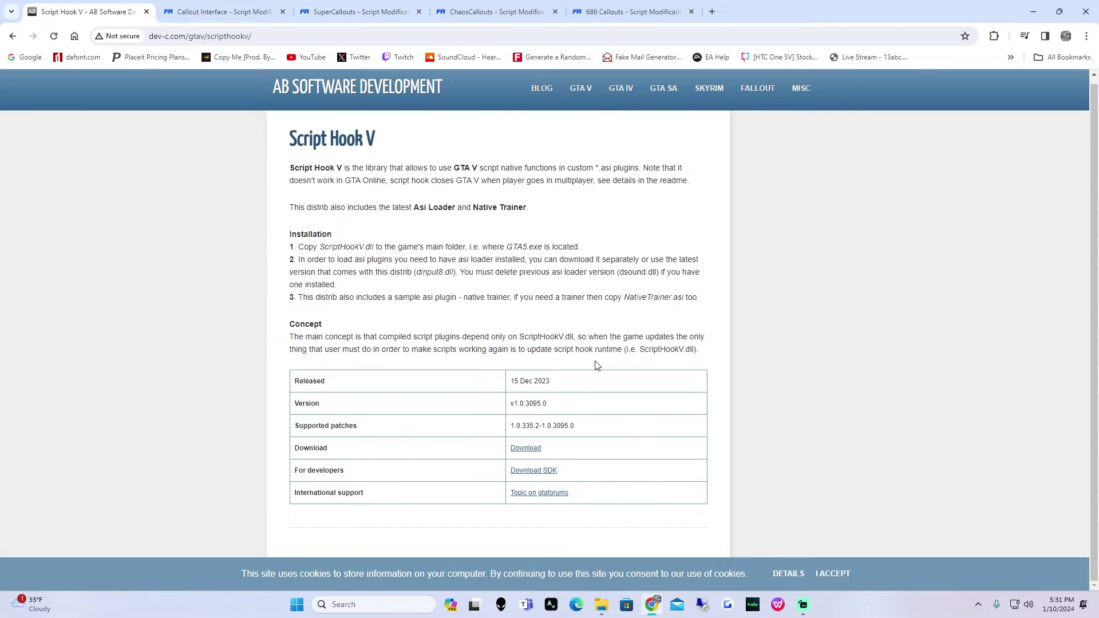
pyautogui.click(521, 452)
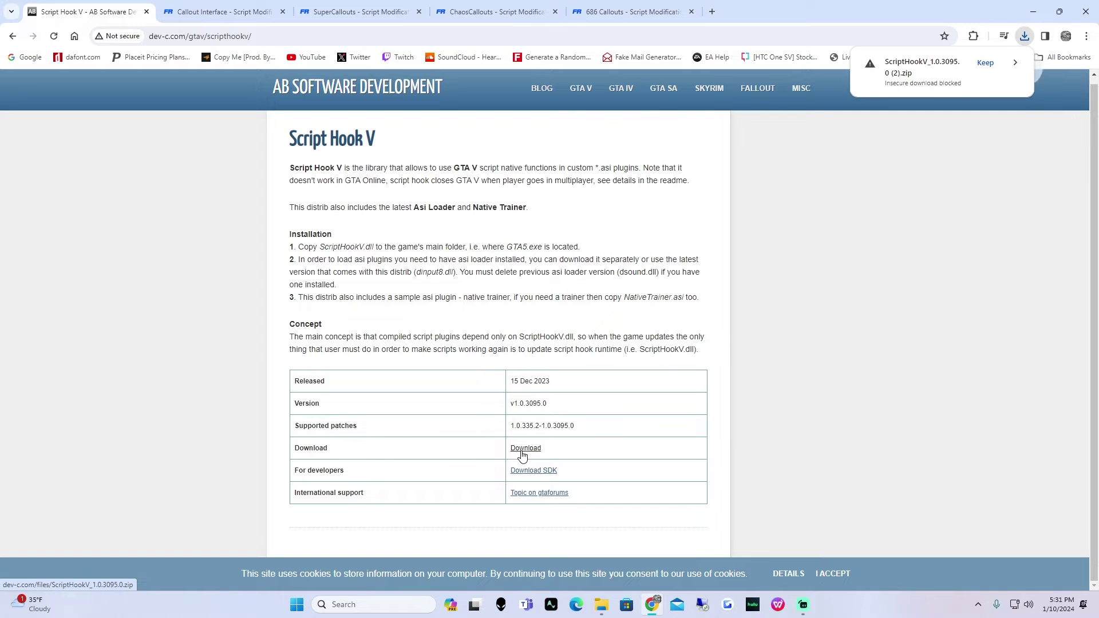
pyautogui.click(985, 68)
# Drag the Script Hook V zip from the recent downloads list onto the desktop, then maximize Chrome
pyautogui.moveTo(767, 11); pyautogui.dragTo(543, 224)
pyautogui.click(671, 251)
pyautogui.moveTo(582, 299); pyautogui.dragTo(424, 134)
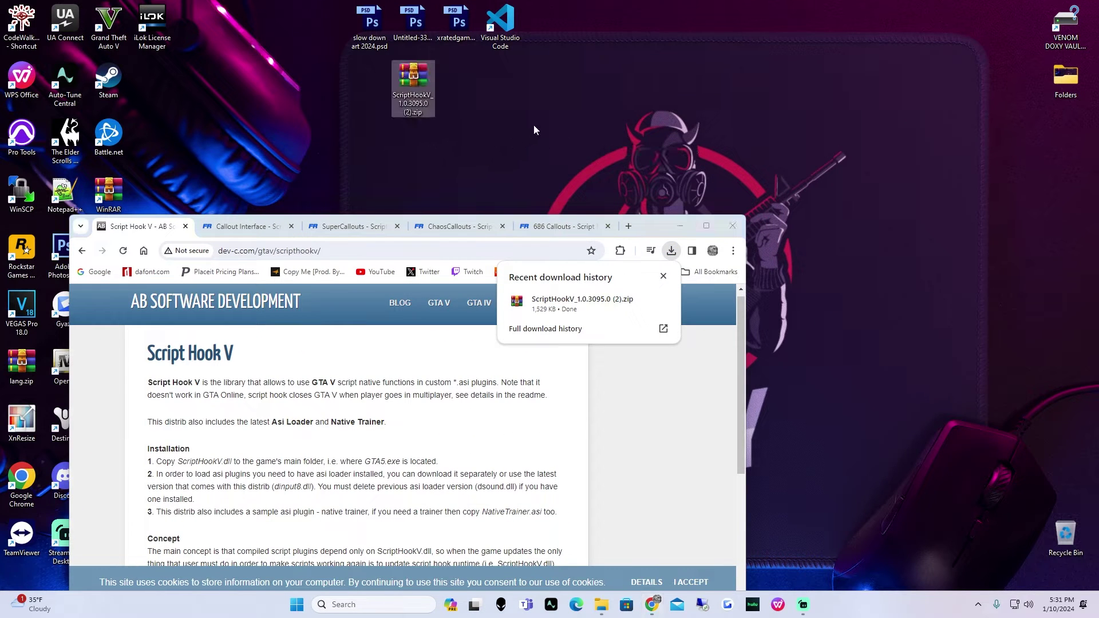
pyautogui.click(706, 226)
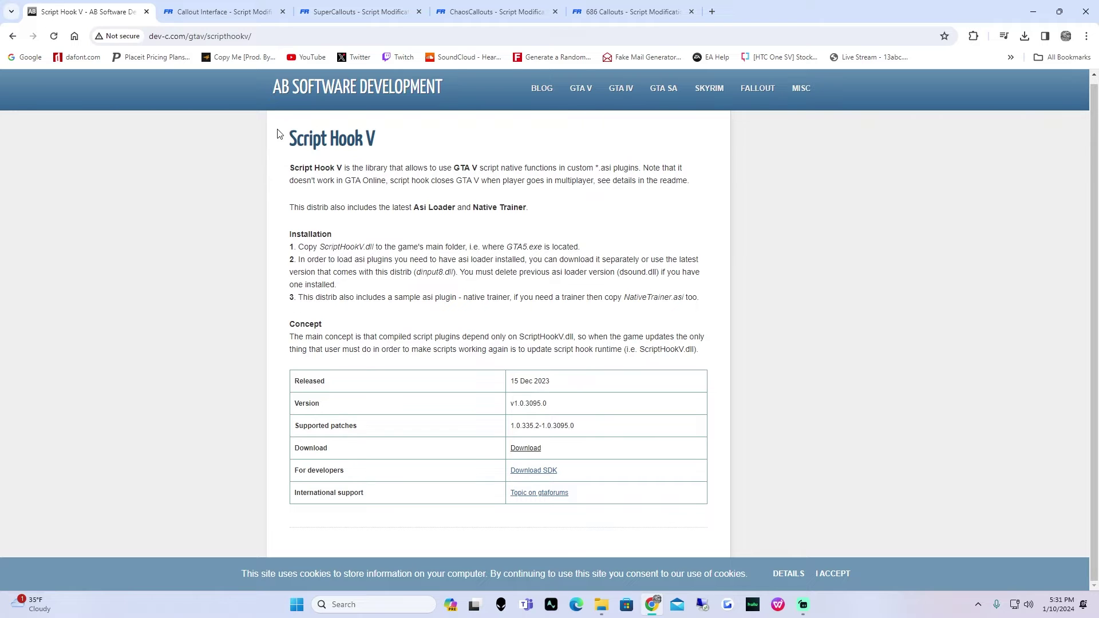
# Download the CalloutInterface-1.4.1.zip main file from the Callout Interface page, accepting the terms
pyautogui.click(221, 12)
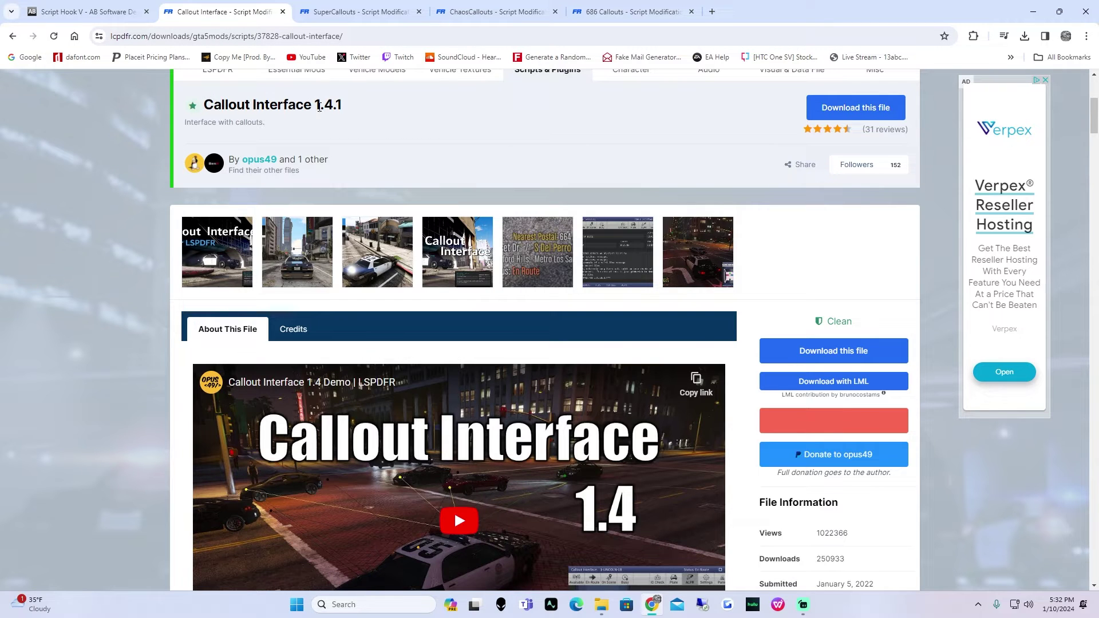
pyautogui.click(876, 118)
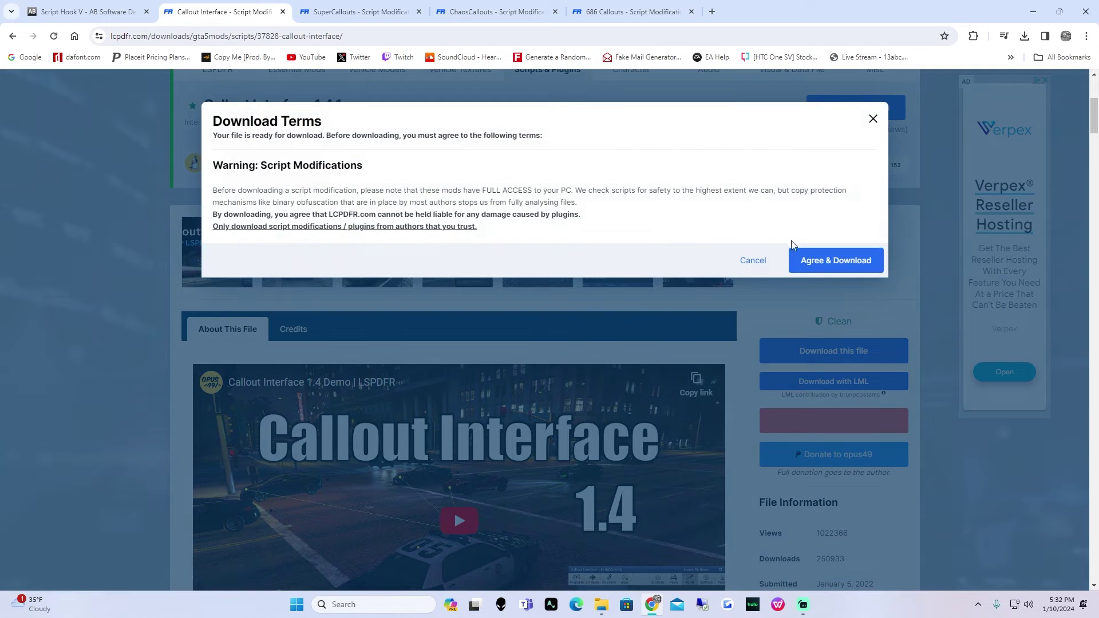
pyautogui.click(840, 262)
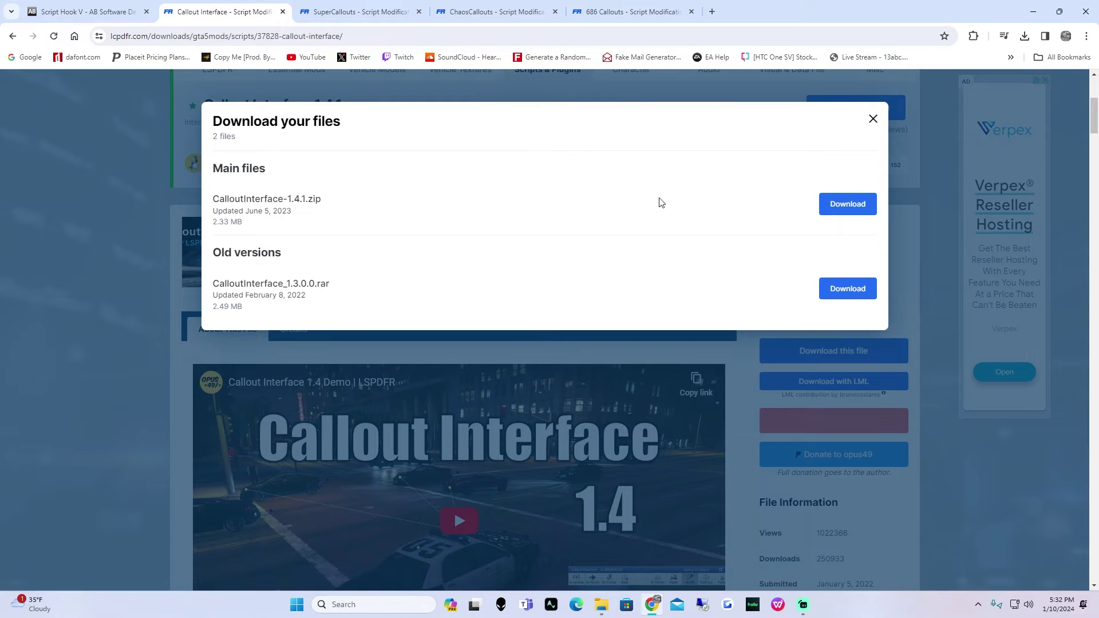
pyautogui.click(840, 208)
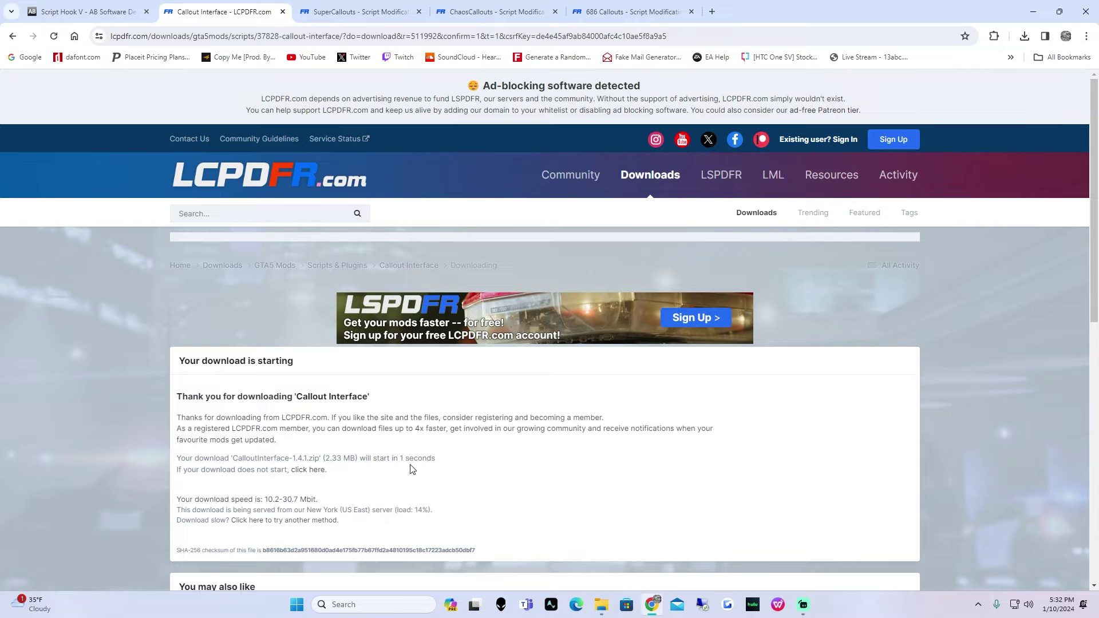
# Drag the CalloutInterface zip from the recent downloads list onto the desktop, then maximize Chrome
pyautogui.moveTo(839, 8); pyautogui.dragTo(478, 282)
pyautogui.click(678, 298)
pyautogui.moveTo(584, 350); pyautogui.dragTo(473, 97)
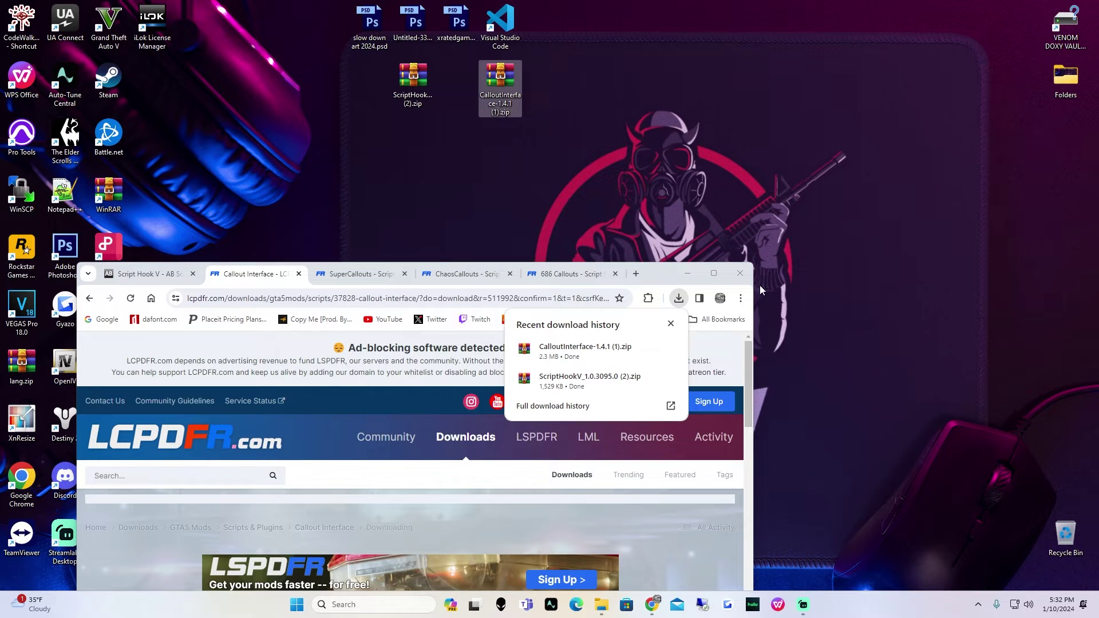
pyautogui.click(714, 274)
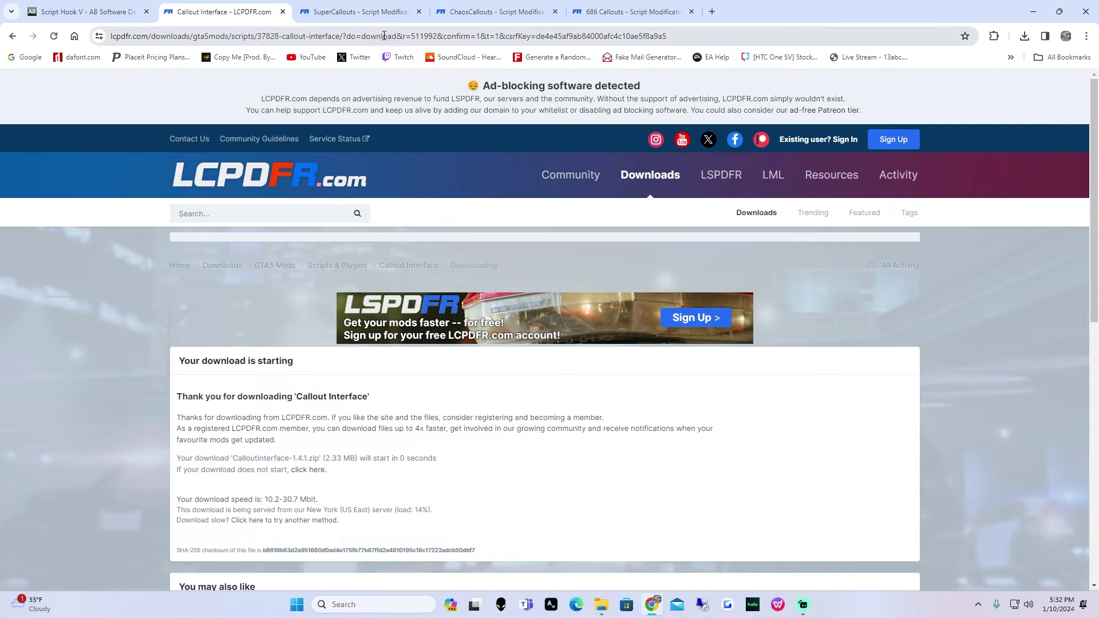
# Download the SuperCallouts 3.9.4 zip from its LCPDFR page, agreeing to the terms
pyautogui.click(366, 12)
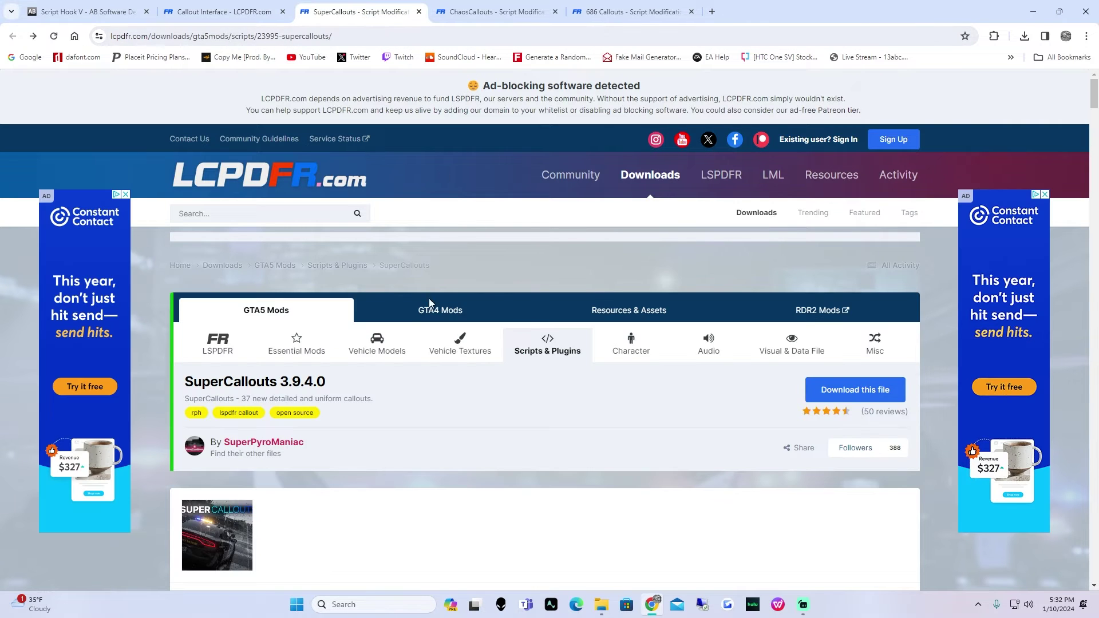
pyautogui.scroll(-8, 423, 309)
pyautogui.scroll(-12, 410, 320)
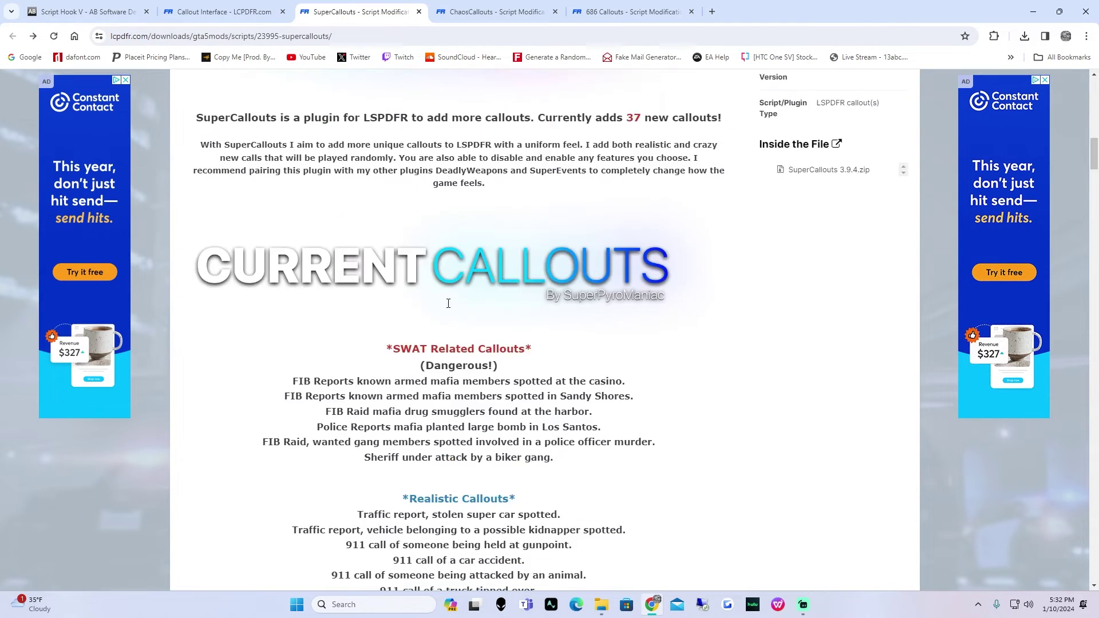
pyautogui.scroll(-3, 470, 354)
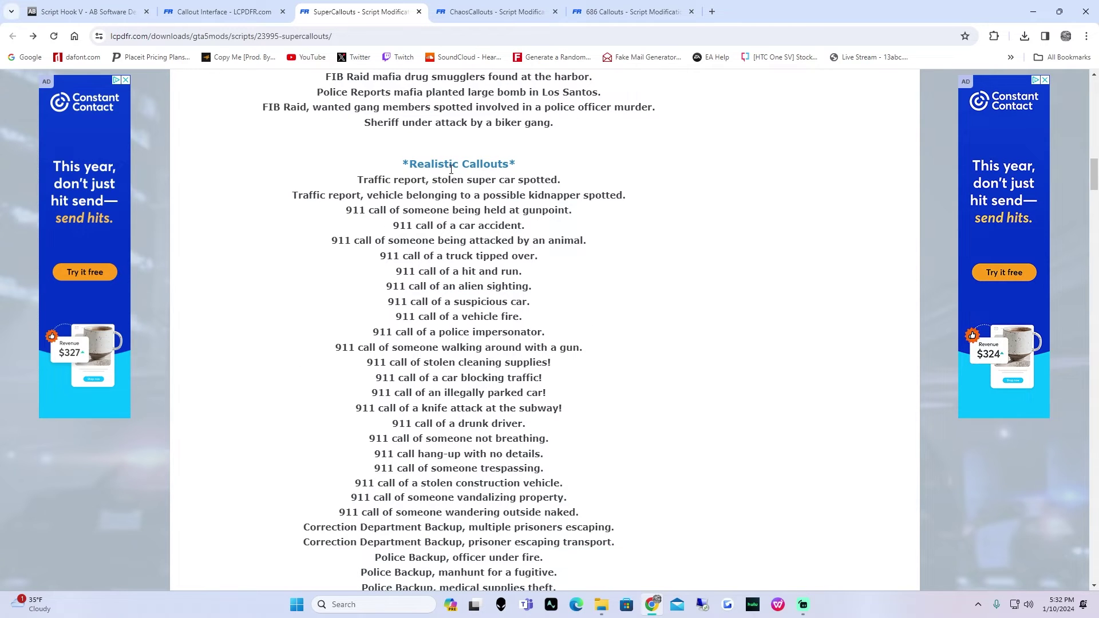
pyautogui.scroll(-4, 433, 177)
pyautogui.scroll(4, 485, 320)
pyautogui.scroll(18, 485, 320)
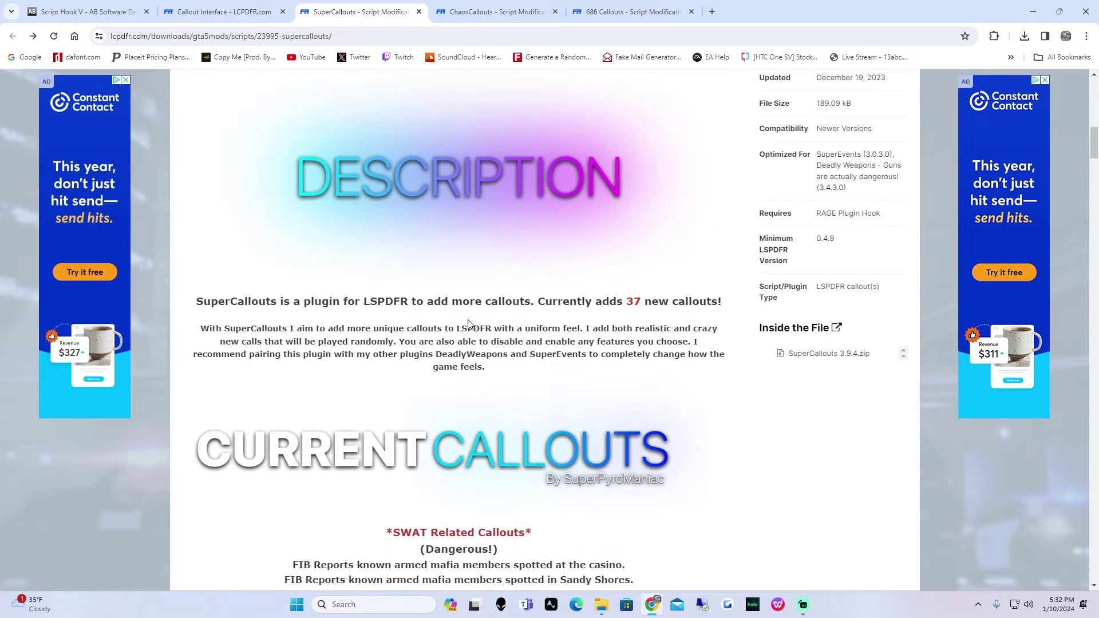
pyautogui.scroll(4, 515, 327)
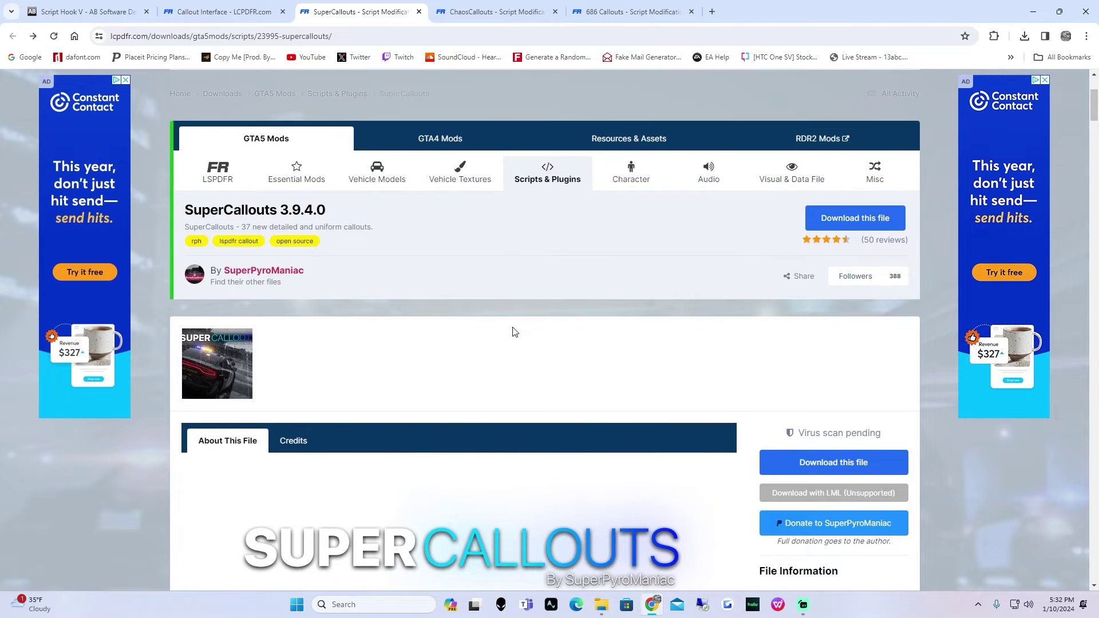
pyautogui.scroll(2, 575, 327)
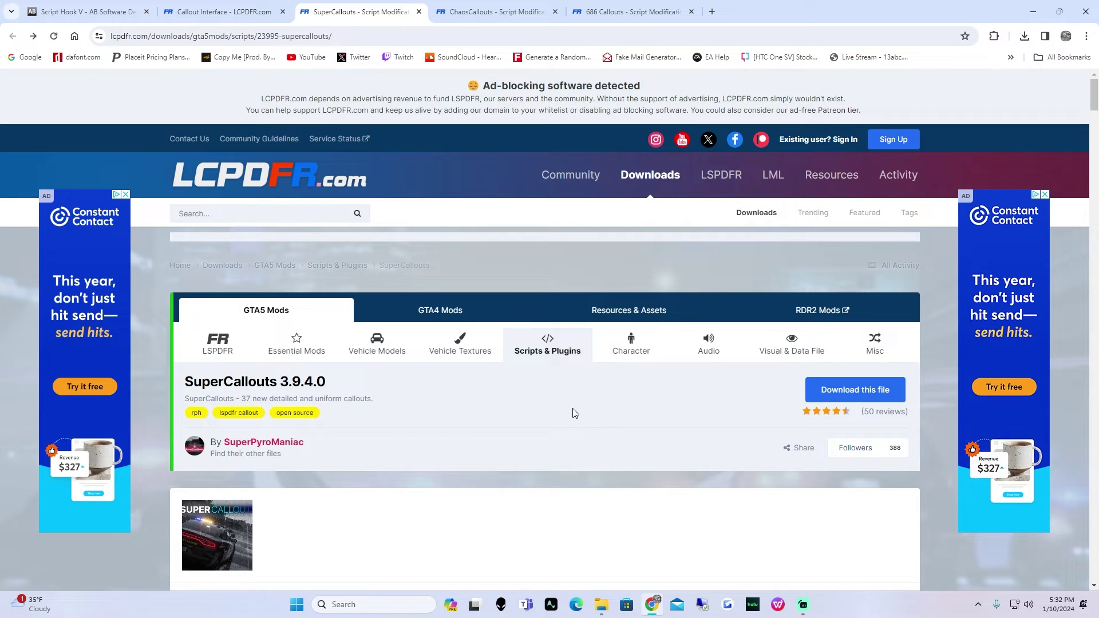
pyautogui.click(858, 395)
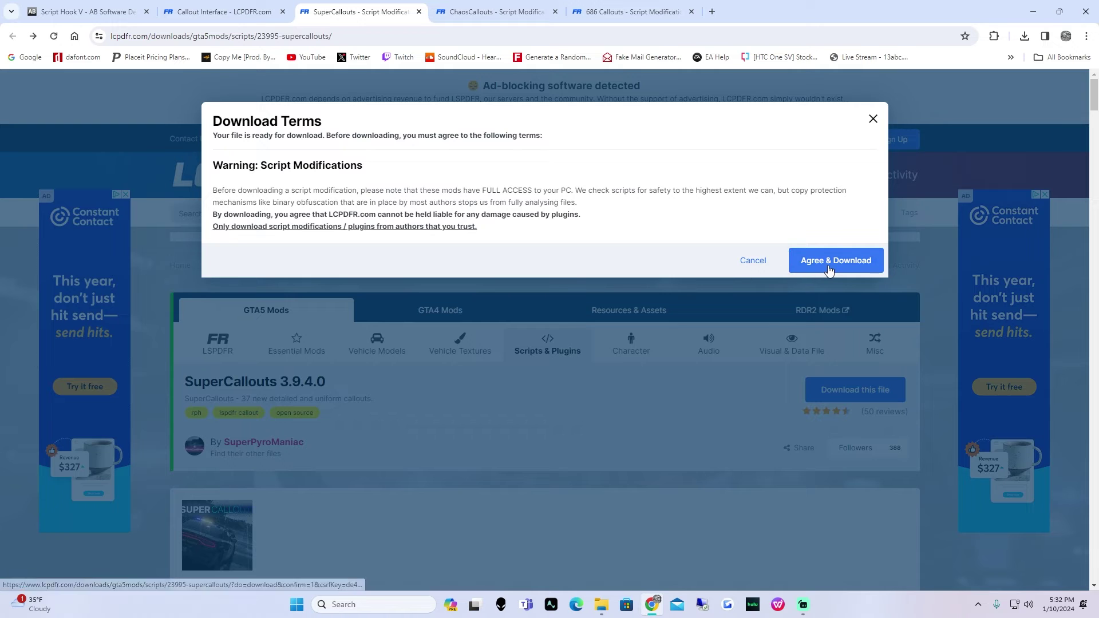
pyautogui.click(829, 262)
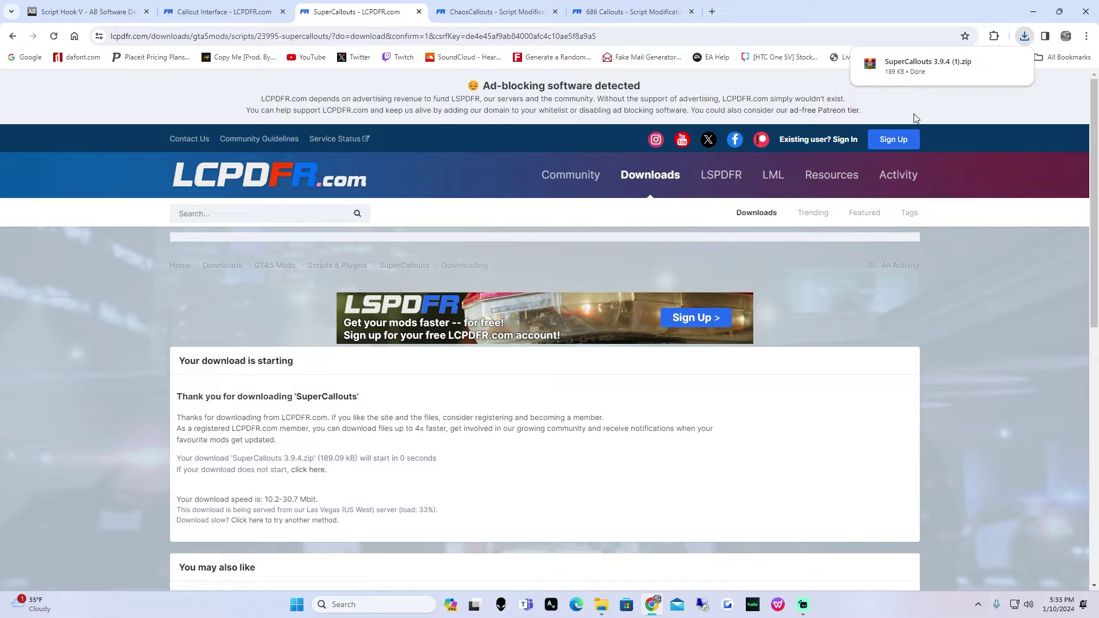
# Drag the SuperCallouts zip from the recent downloads list onto the desktop, then maximize Chrome
pyautogui.moveTo(931, 9); pyautogui.dragTo(511, 333)
pyautogui.click(617, 365)
pyautogui.moveTo(507, 419); pyautogui.dragTo(553, 80)
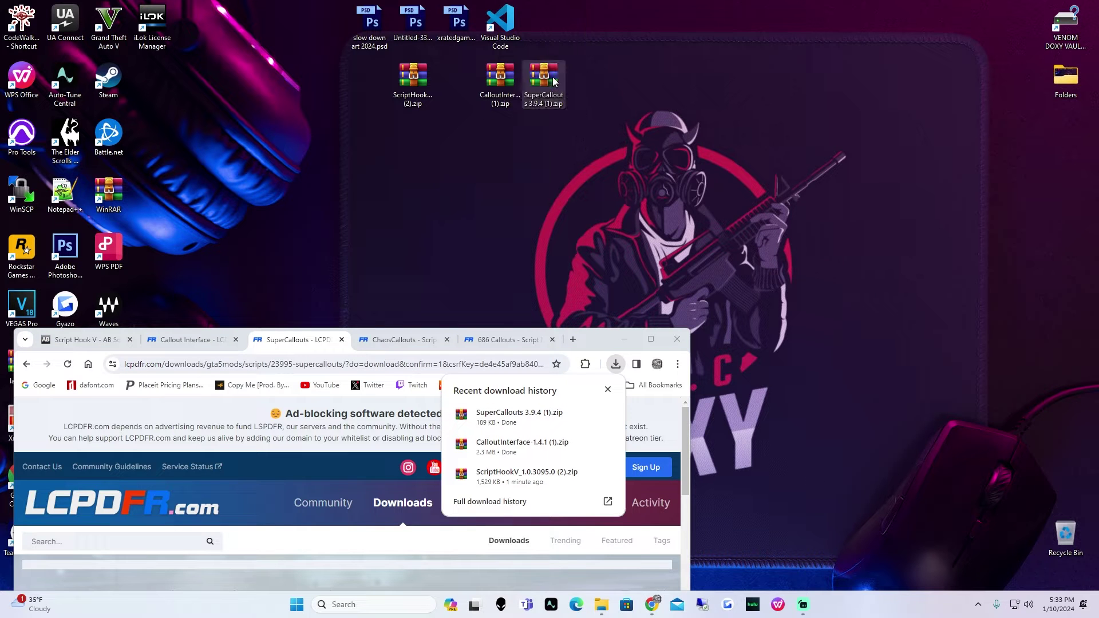
pyautogui.click(651, 339)
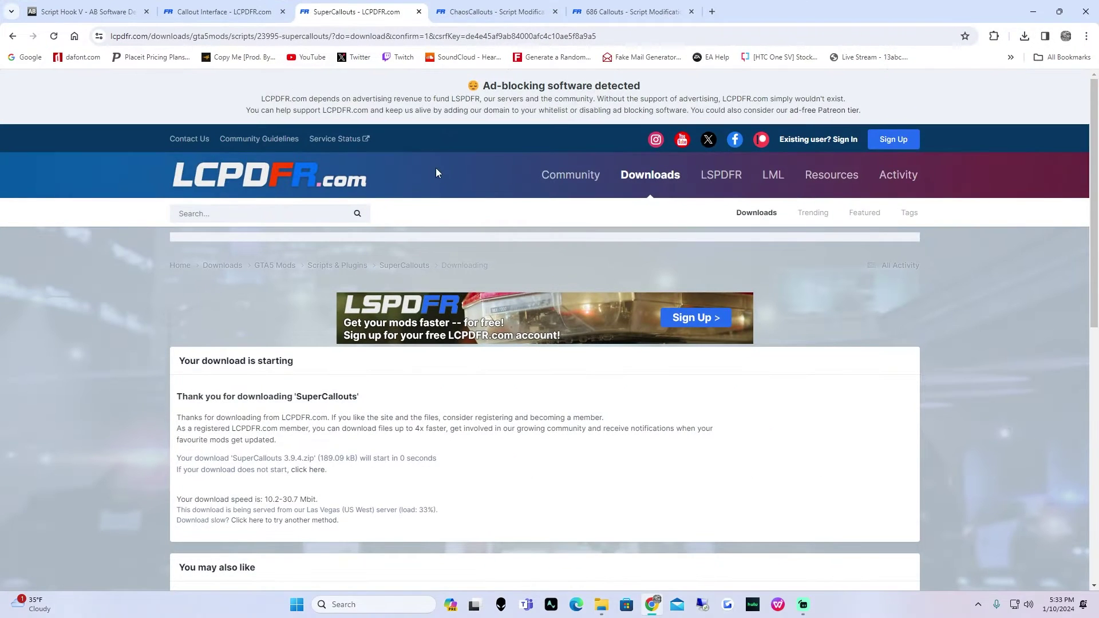
# Download the ChaosCallouts v1.2.5.1 zip from its LCPDFR page, agreeing to the terms
pyautogui.click(475, 13)
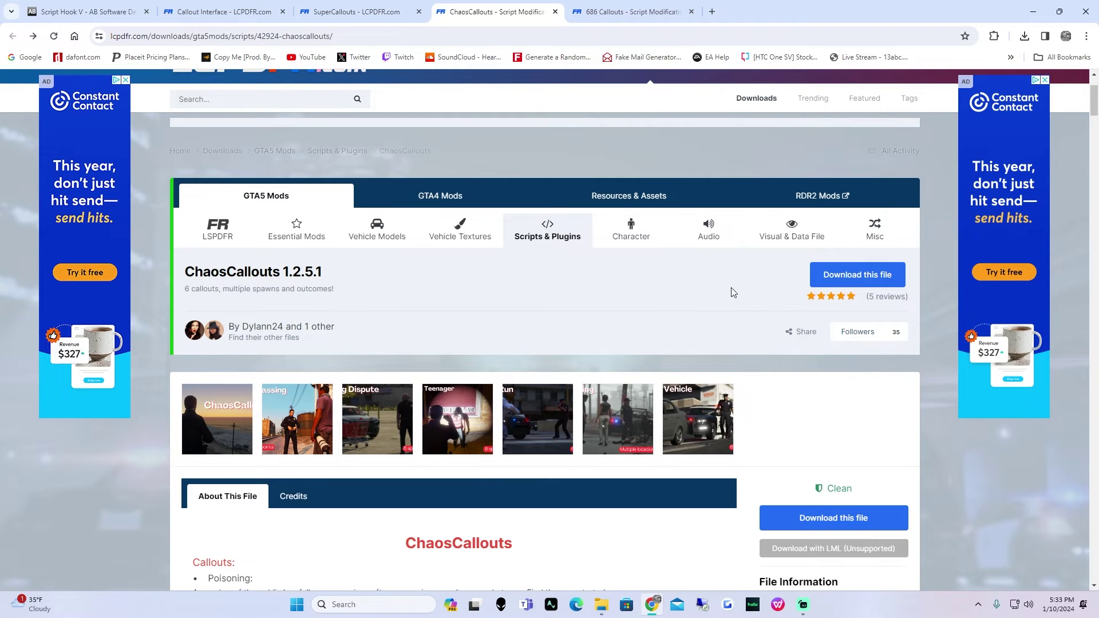
pyautogui.click(850, 282)
pyautogui.click(869, 264)
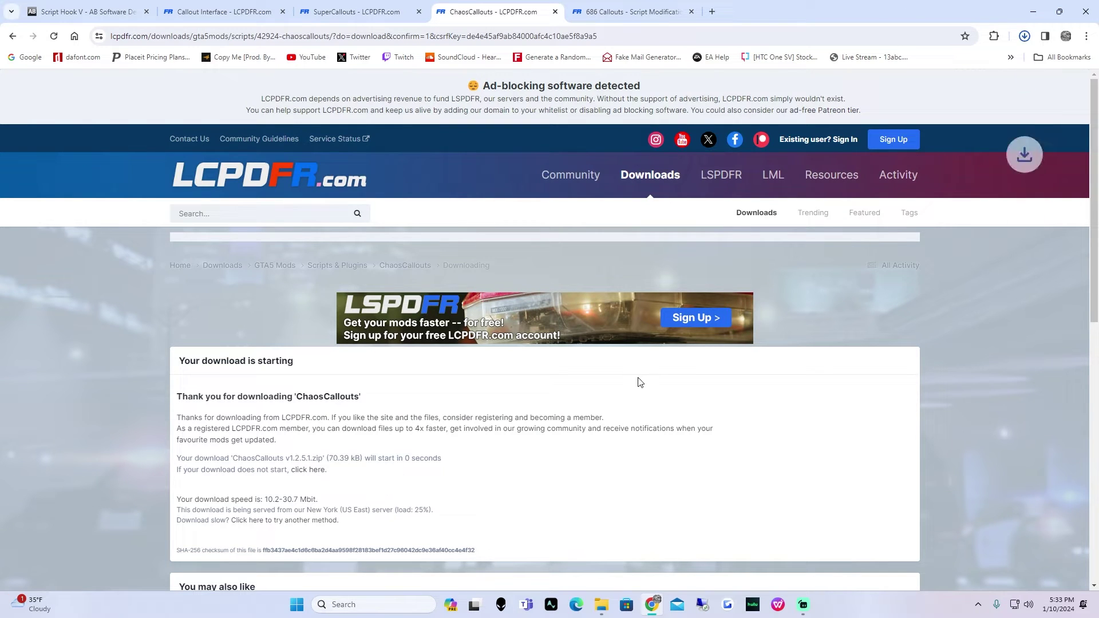
# Drag the ChaosCallouts zip from the recent downloads list onto the desktop, then maximize Chrome
pyautogui.moveTo(738, 11); pyautogui.dragTo(470, 353)
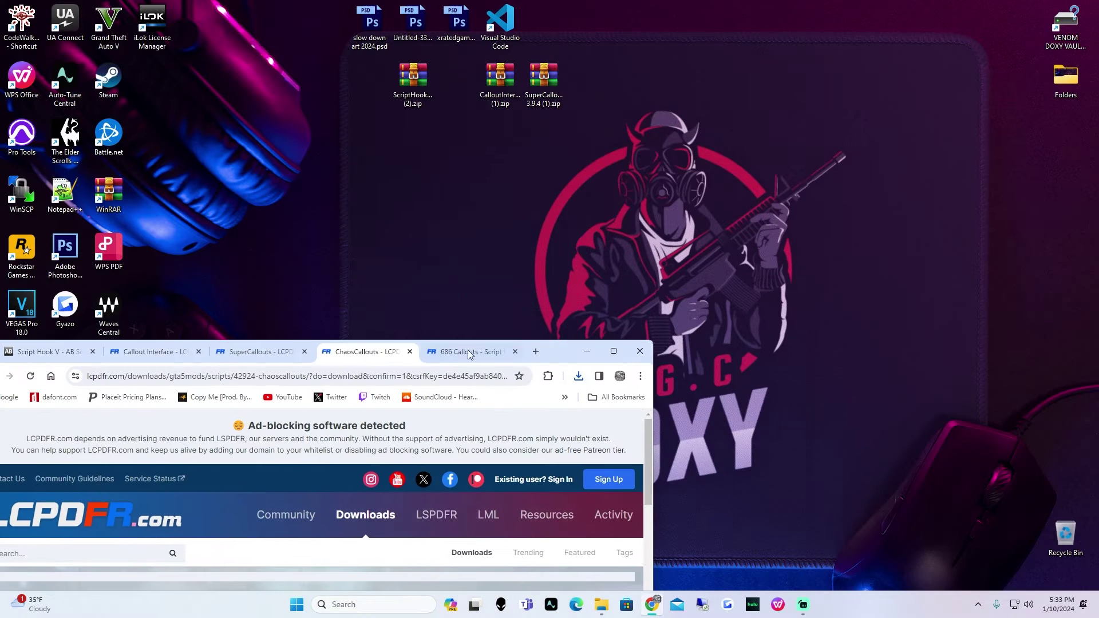
pyautogui.click(578, 376)
pyautogui.moveTo(487, 429); pyautogui.dragTo(624, 107)
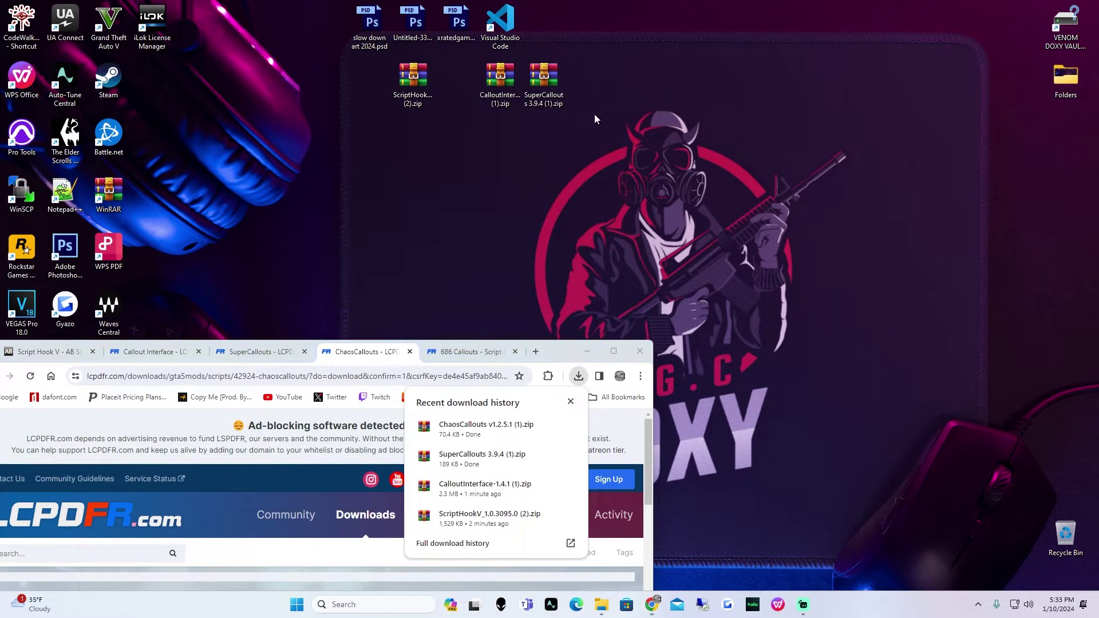
pyautogui.click(614, 352)
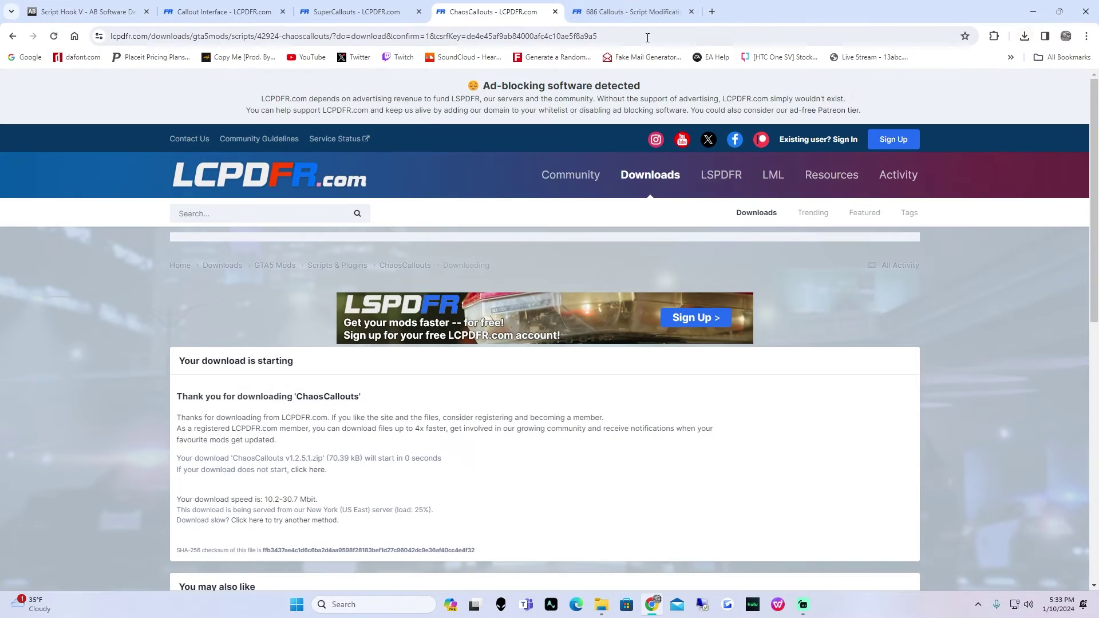
pyautogui.click(629, 11)
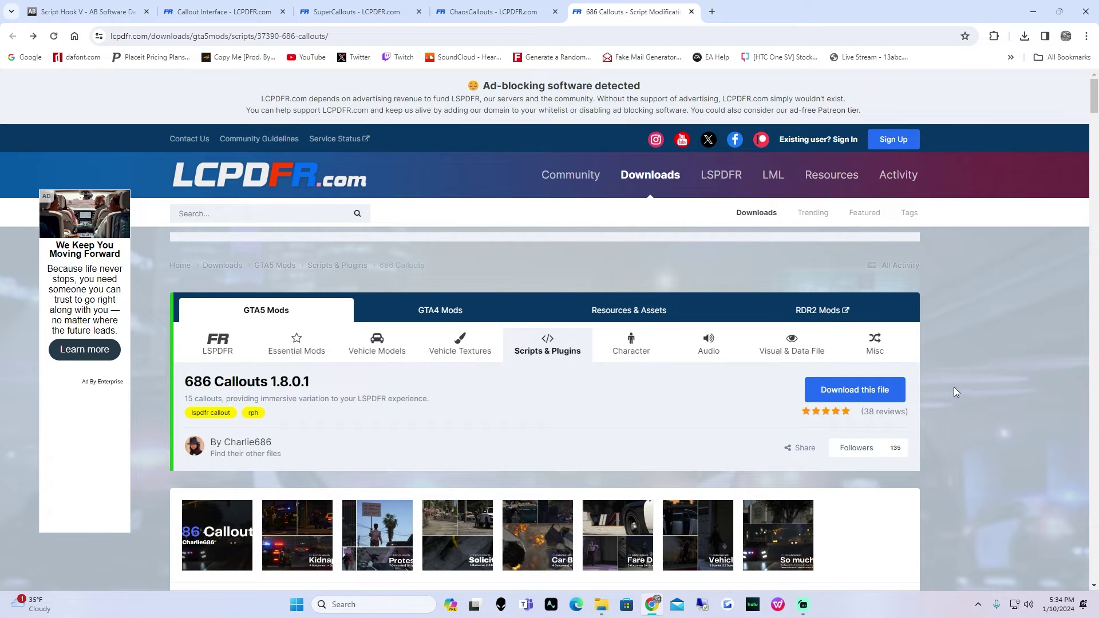
# Download the 686 Callouts v1.8.0.1 zip, agreeing to the terms
pyautogui.click(832, 395)
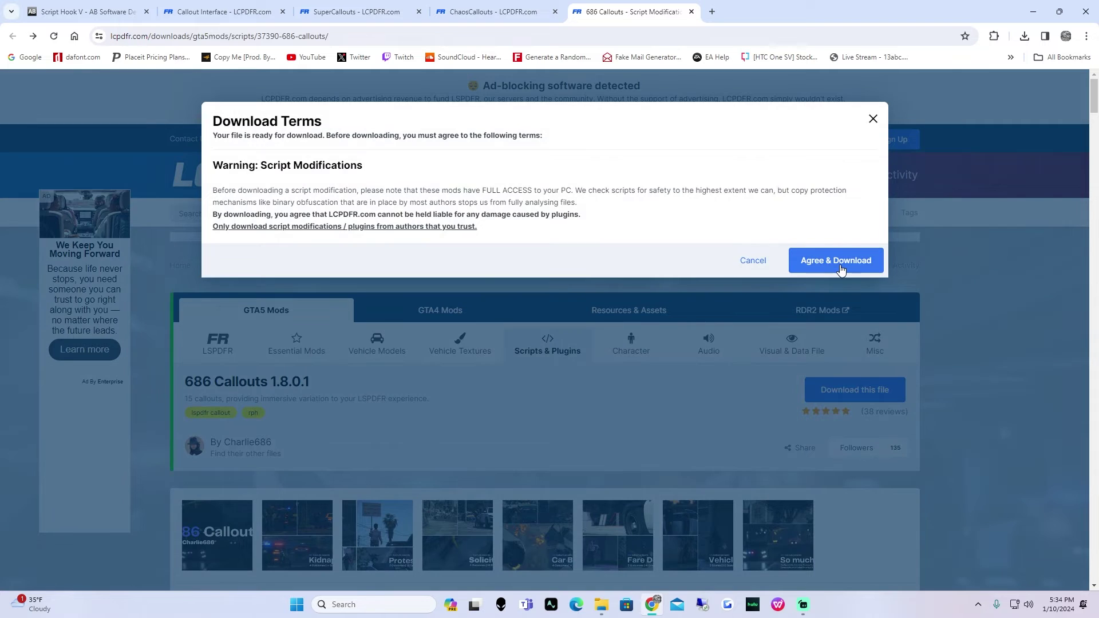
pyautogui.click(840, 267)
pyautogui.scroll(-2, 348, 469)
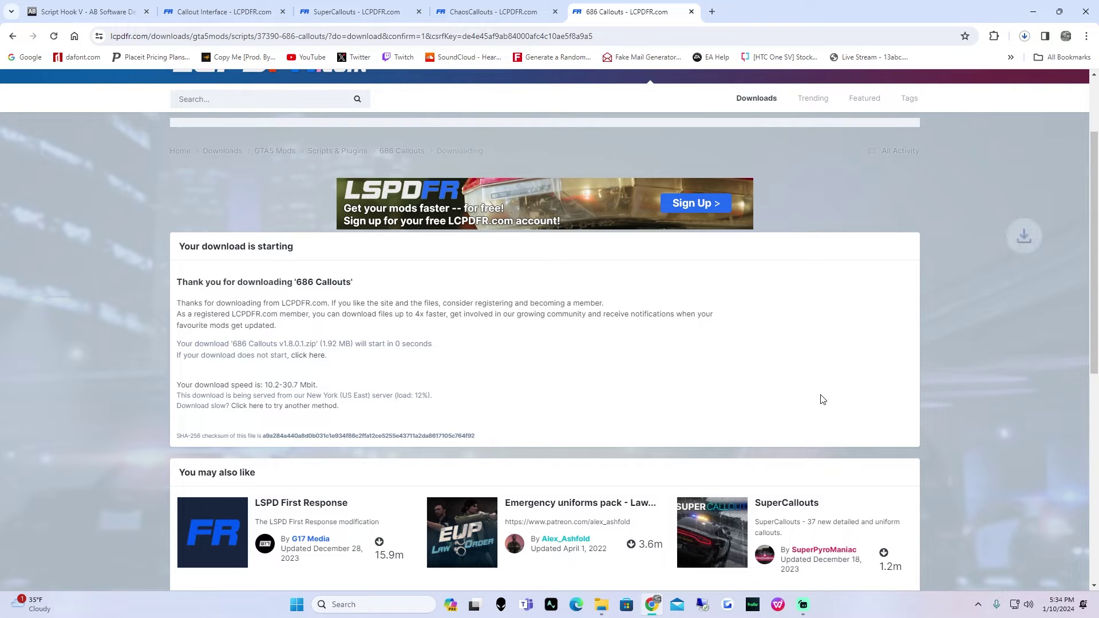
# Drag the 686 Callouts zip onto the desktop, close the downloads list, and minimize Chrome
pyautogui.moveTo(930, 4); pyautogui.dragTo(618, 367)
pyautogui.click(647, 391)
pyautogui.moveTo(529, 229); pyautogui.dragTo(715, 109)
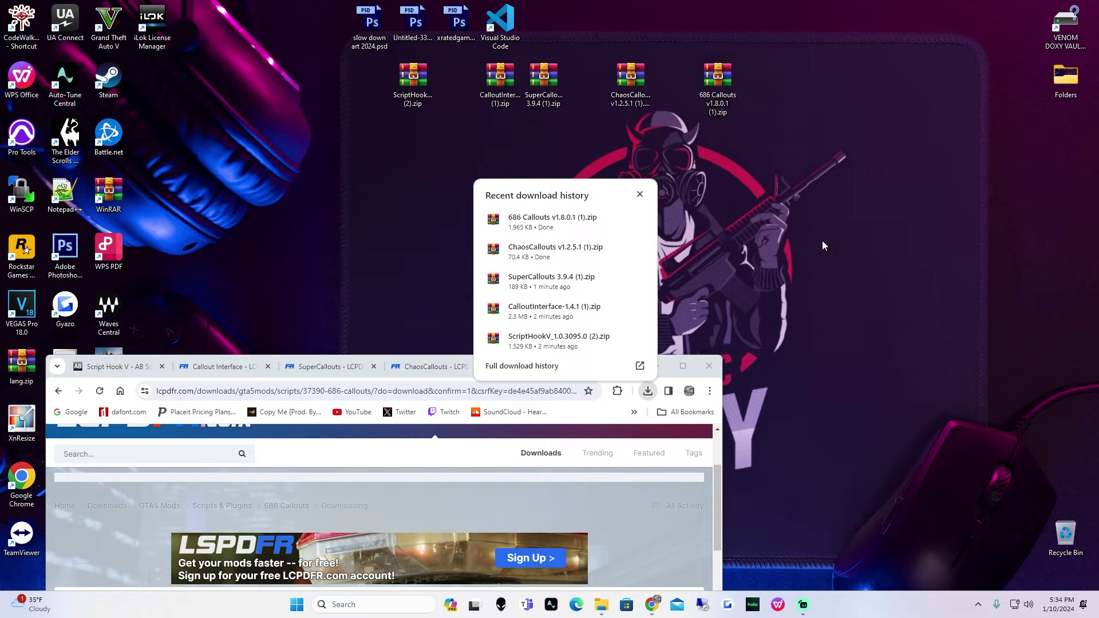
pyautogui.click(640, 196)
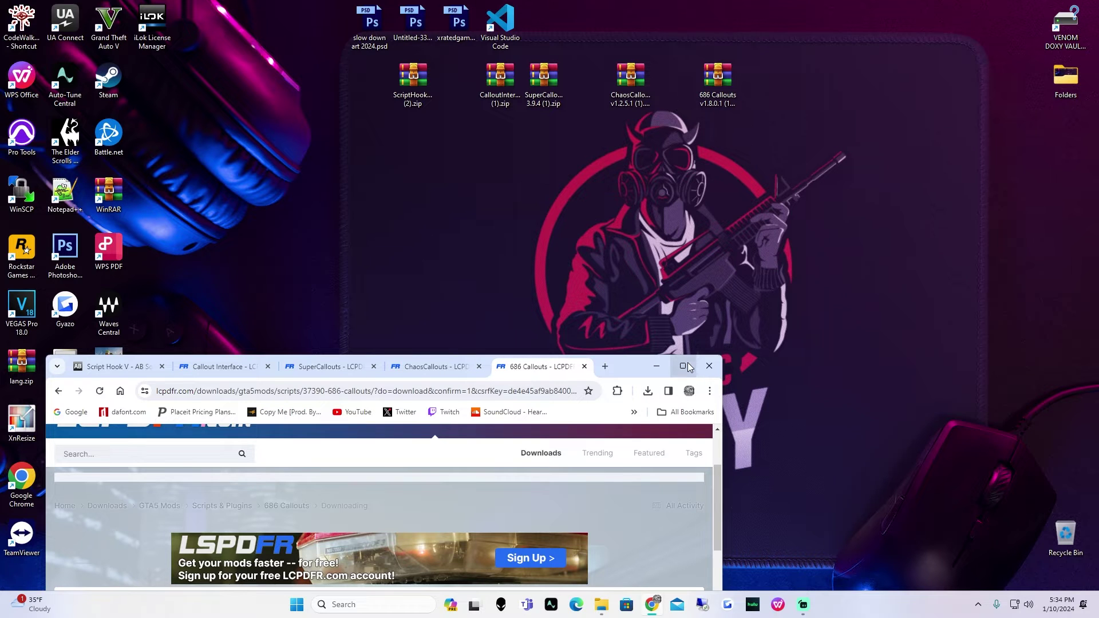
pyautogui.click(656, 366)
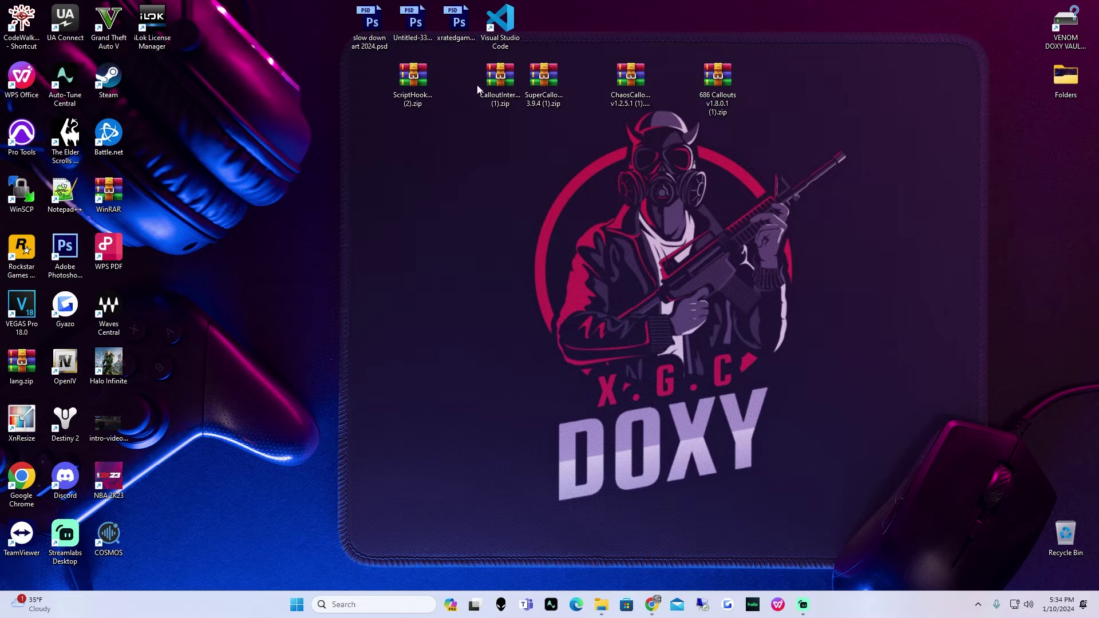
# Line up the ScriptHookV, CalloutInterface, SuperCallouts, ChaosCallouts and 686 Callouts zips in one centred row
pyautogui.moveTo(413, 77); pyautogui.dragTo(413, 251)
pyautogui.moveTo(498, 258); pyautogui.dragTo(498, 259)
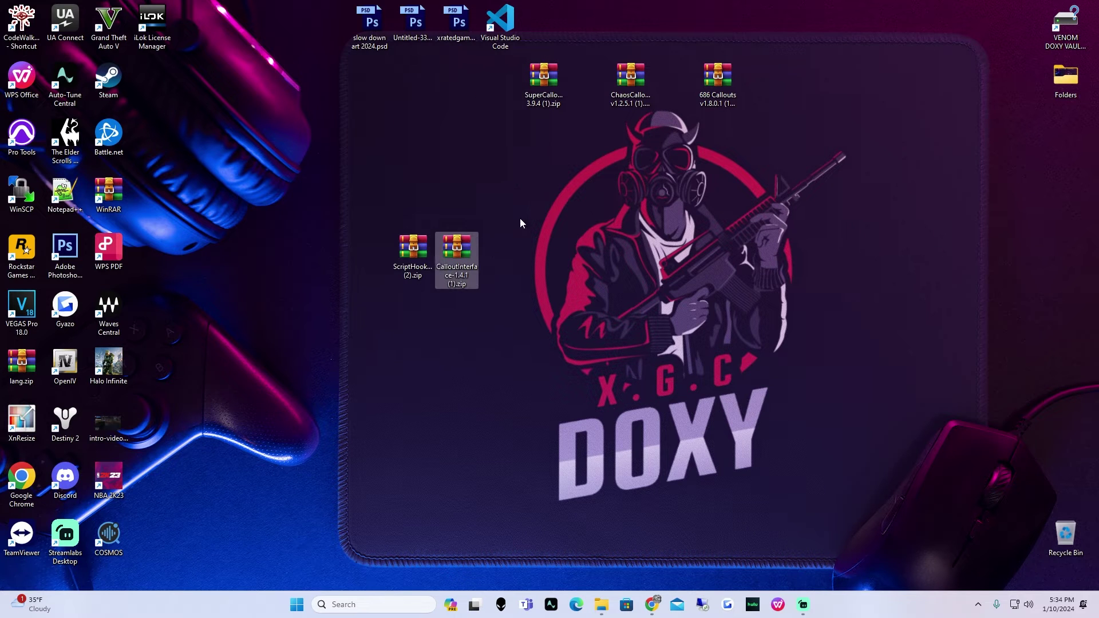
pyautogui.moveTo(527, 103); pyautogui.dragTo(500, 268)
pyautogui.moveTo(629, 80); pyautogui.dragTo(565, 260)
pyautogui.moveTo(709, 72); pyautogui.dragTo(592, 258)
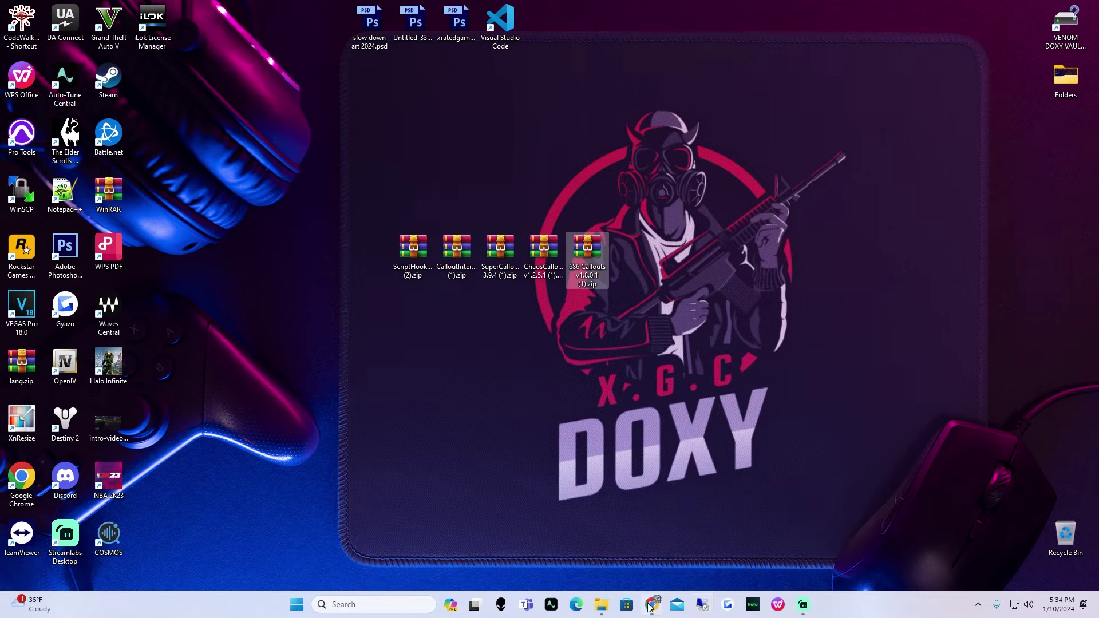
# Restore File Explorer and open the OS (C:) drive from This PC
pyautogui.moveTo(602, 609)
pyautogui.click(566, 532)
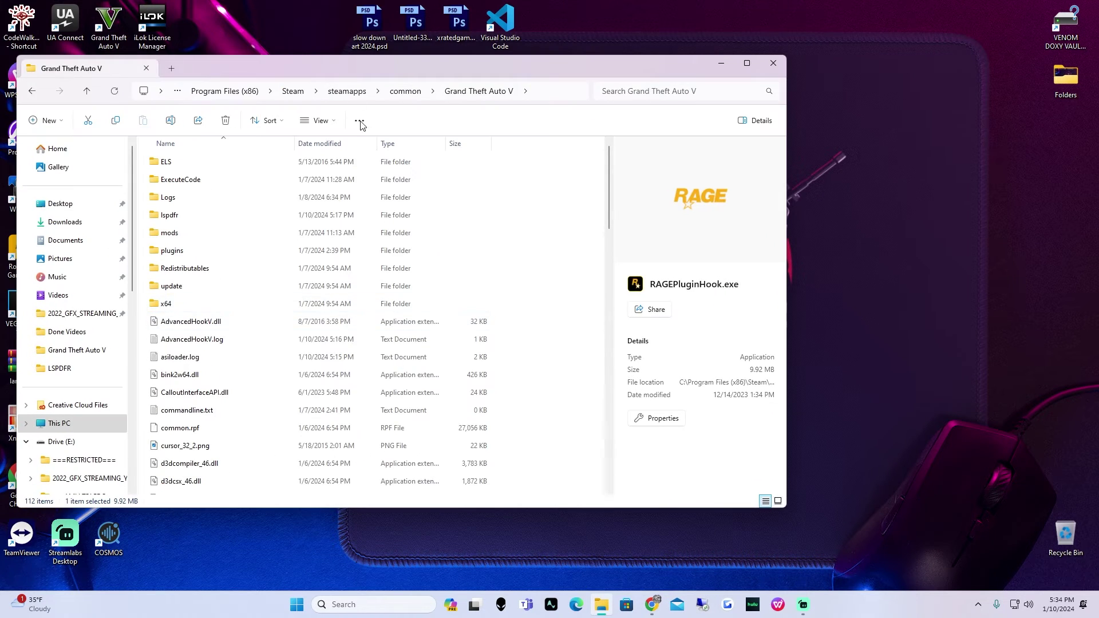
pyautogui.moveTo(352, 69); pyautogui.dragTo(514, 66)
pyautogui.scroll(-3, 245, 418)
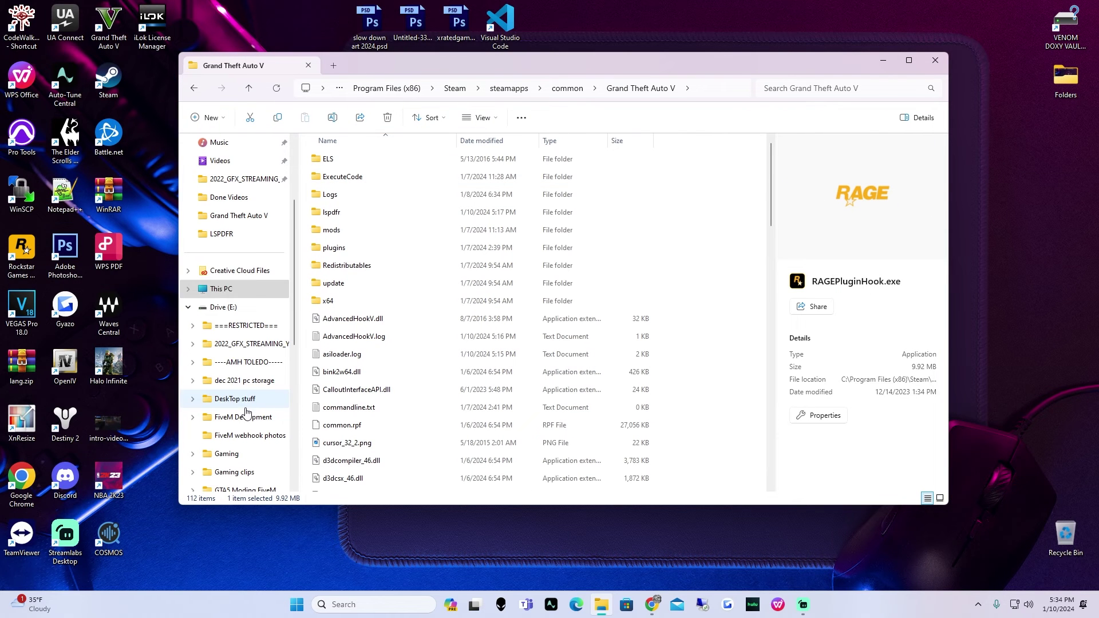
pyautogui.click(221, 289)
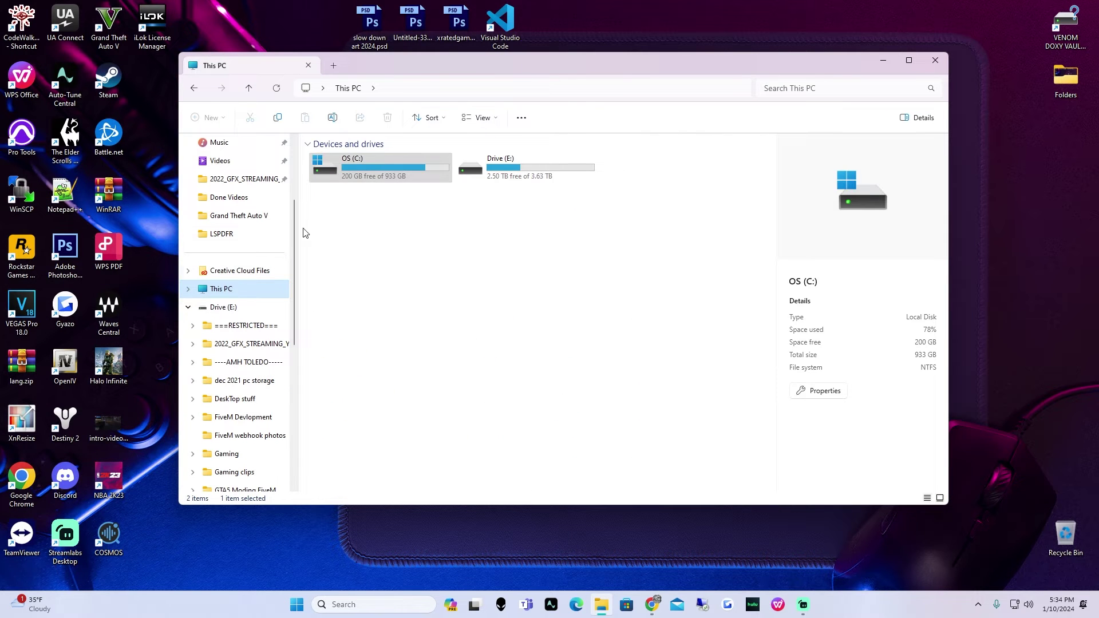
pyautogui.doubleClick(373, 169)
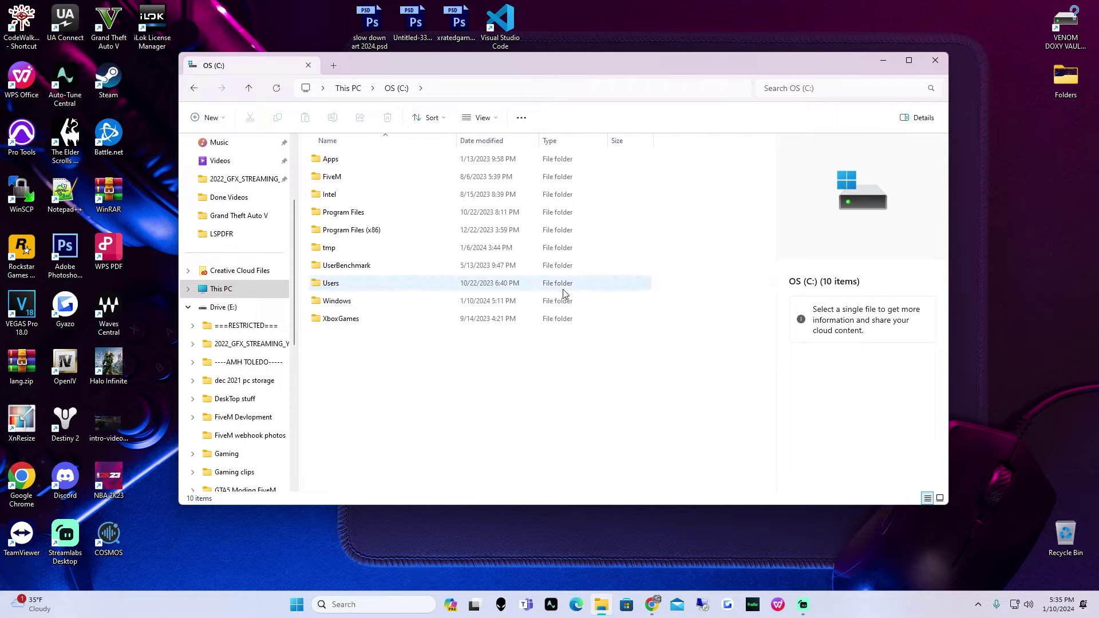
# Navigate Program Files (x86) > Steam > steamapps > common > Grand Theft Auto V
pyautogui.click(348, 235)
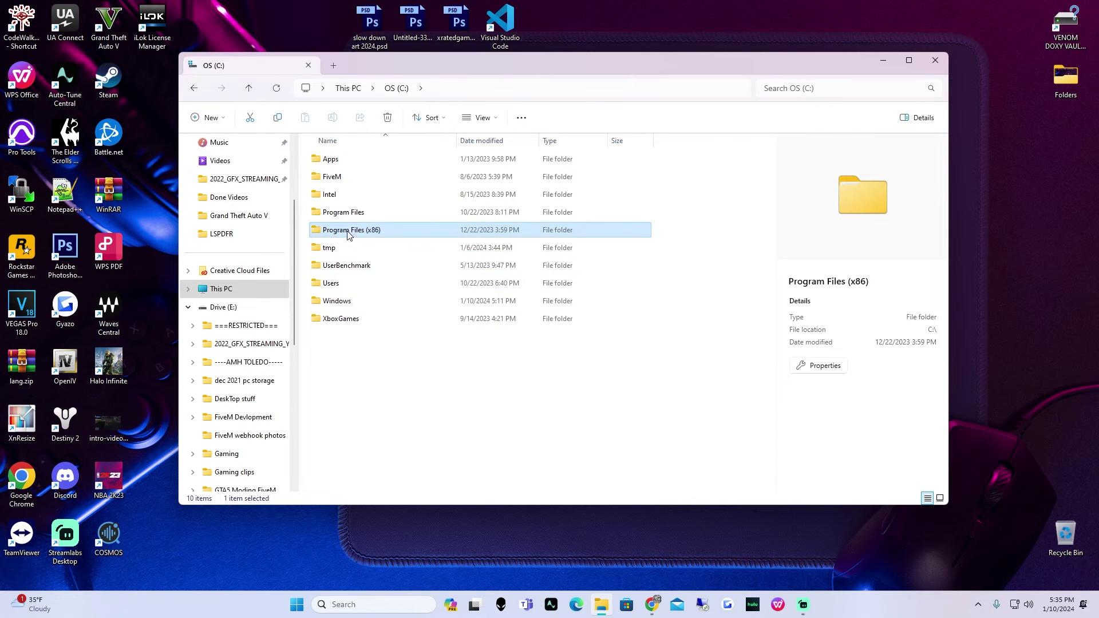
pyautogui.doubleClick(348, 235)
pyautogui.scroll(-3, 351, 252)
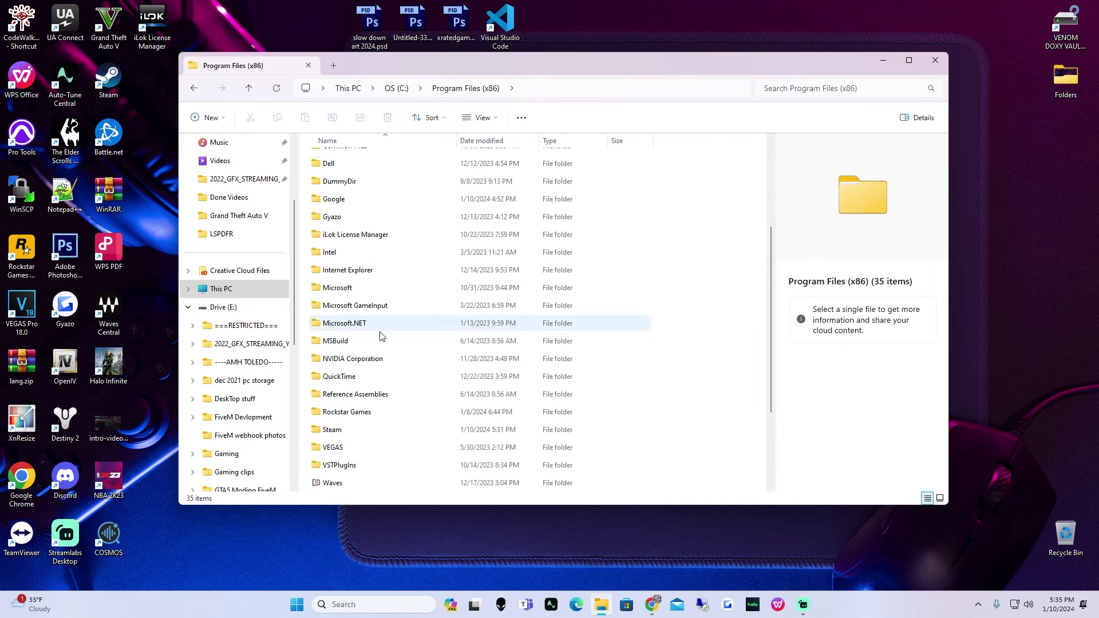
pyautogui.doubleClick(347, 432)
pyautogui.scroll(-4, 380, 269)
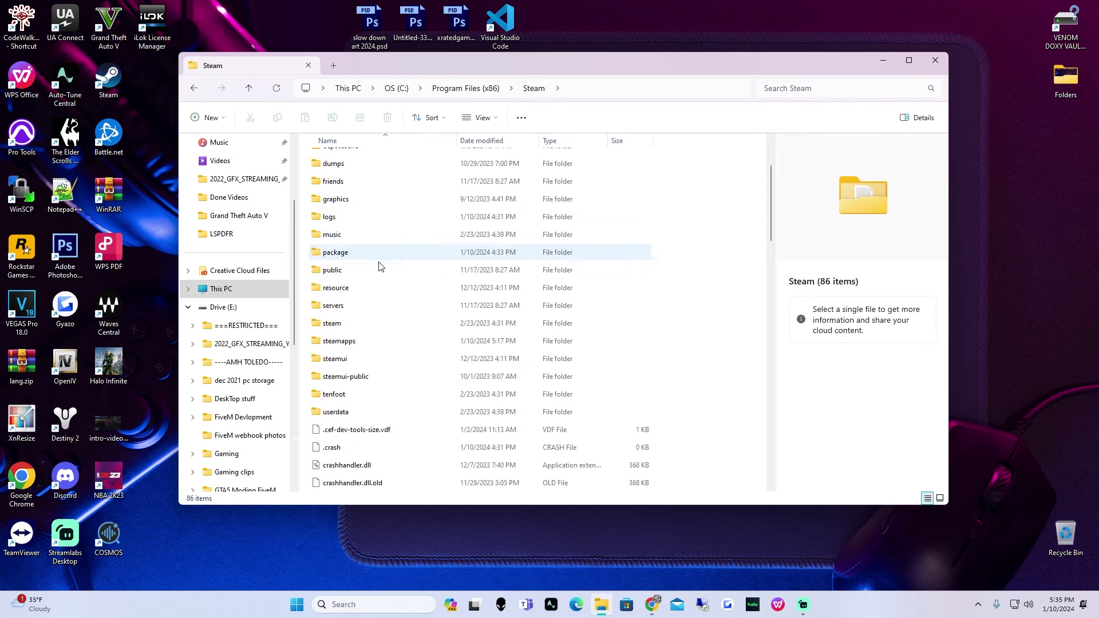
pyautogui.doubleClick(373, 234)
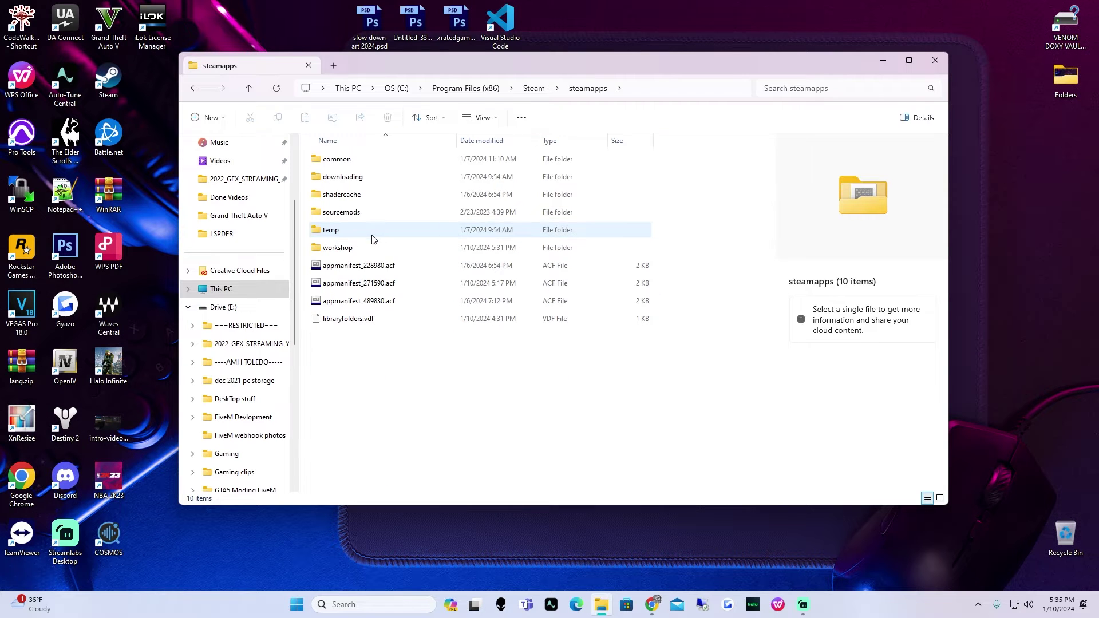
pyautogui.doubleClick(377, 165)
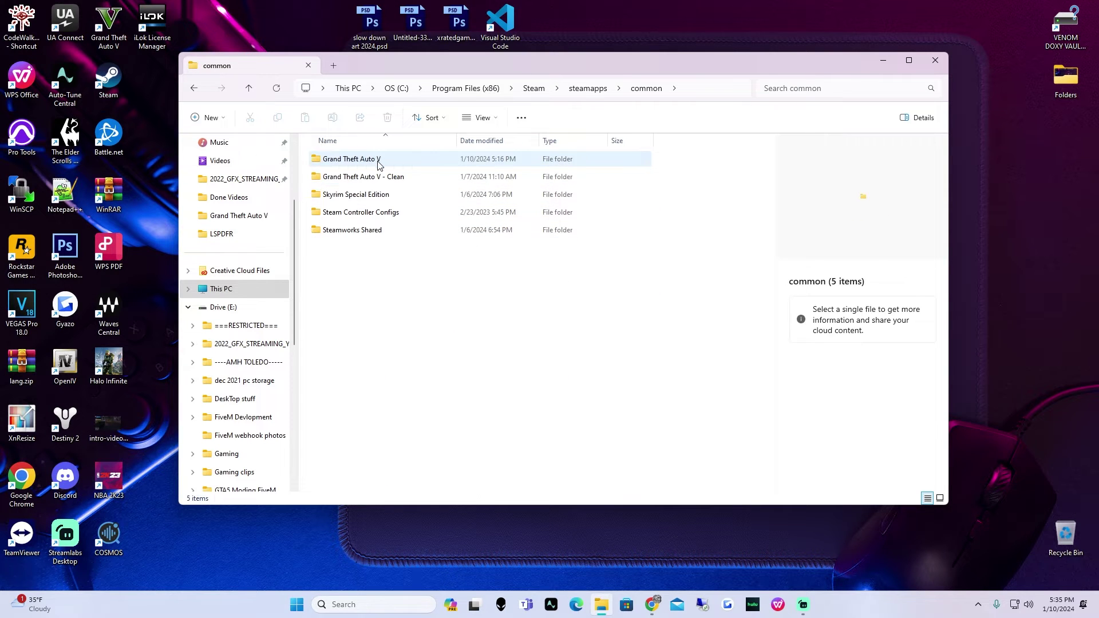
pyautogui.doubleClick(377, 165)
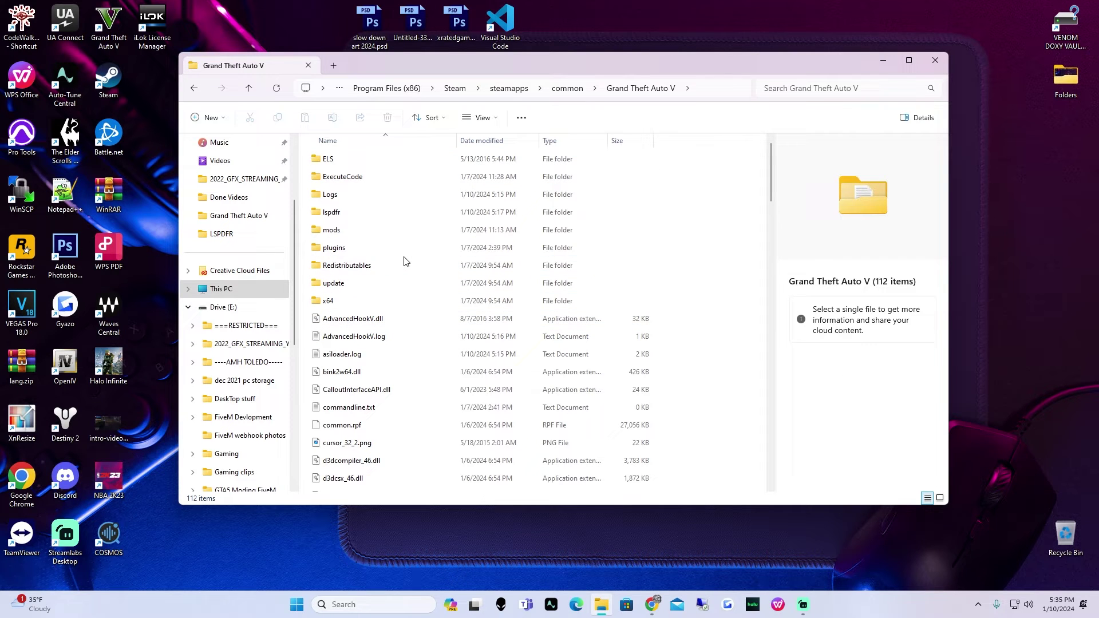
# Switch between the Grand Theft Auto V - Clean and Grand Theft Auto V folders to compare them
pyautogui.click(195, 88)
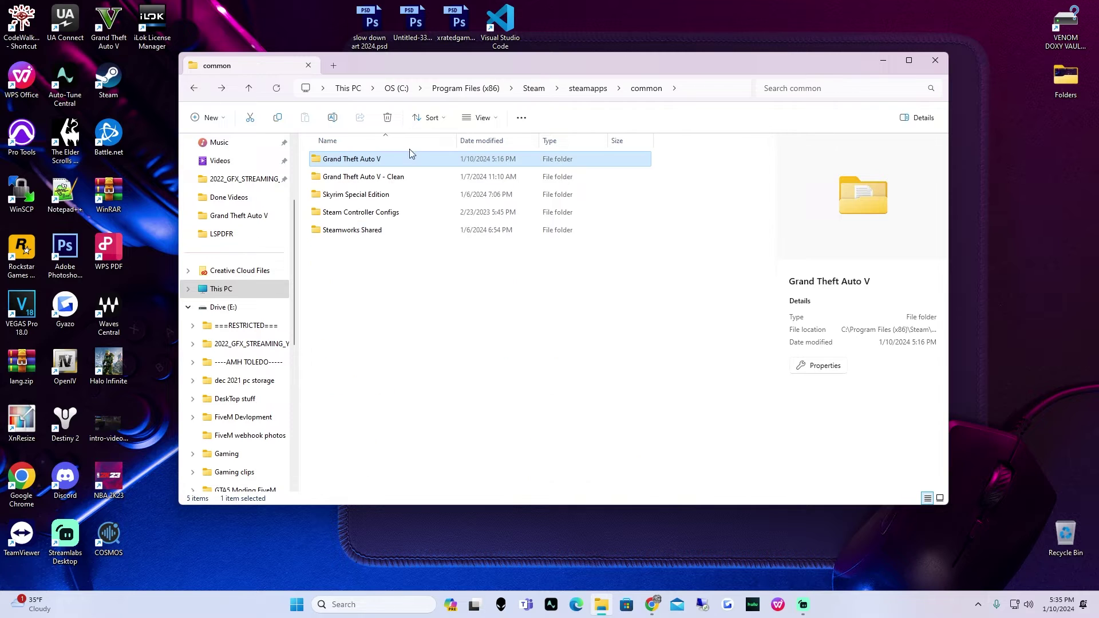
pyautogui.doubleClick(400, 176)
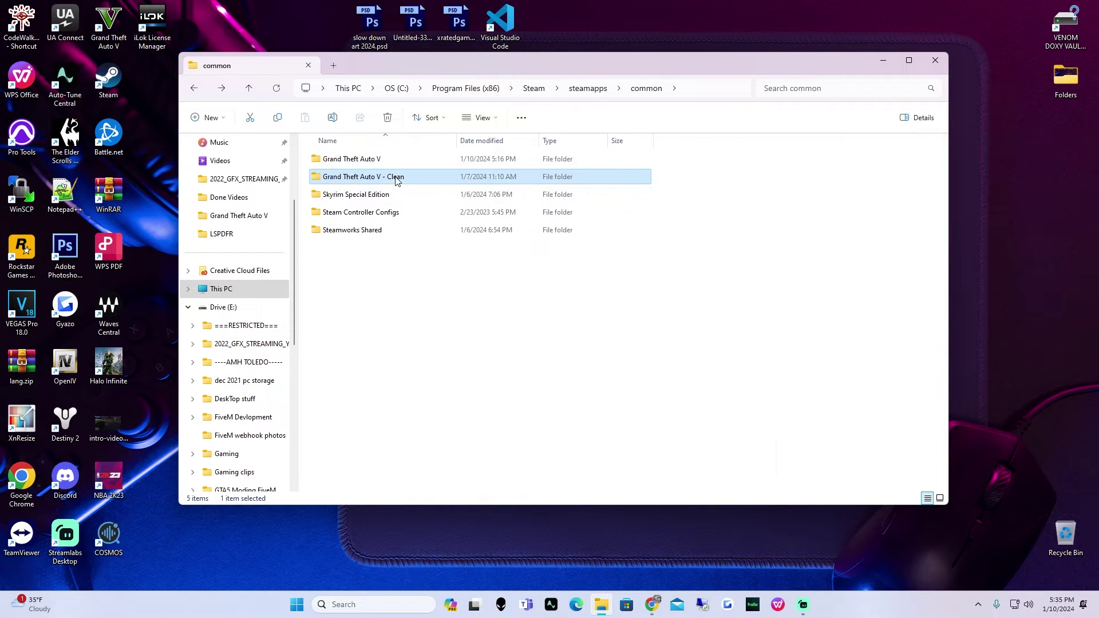
pyautogui.scroll(-5, 518, 313)
pyautogui.scroll(5, 518, 313)
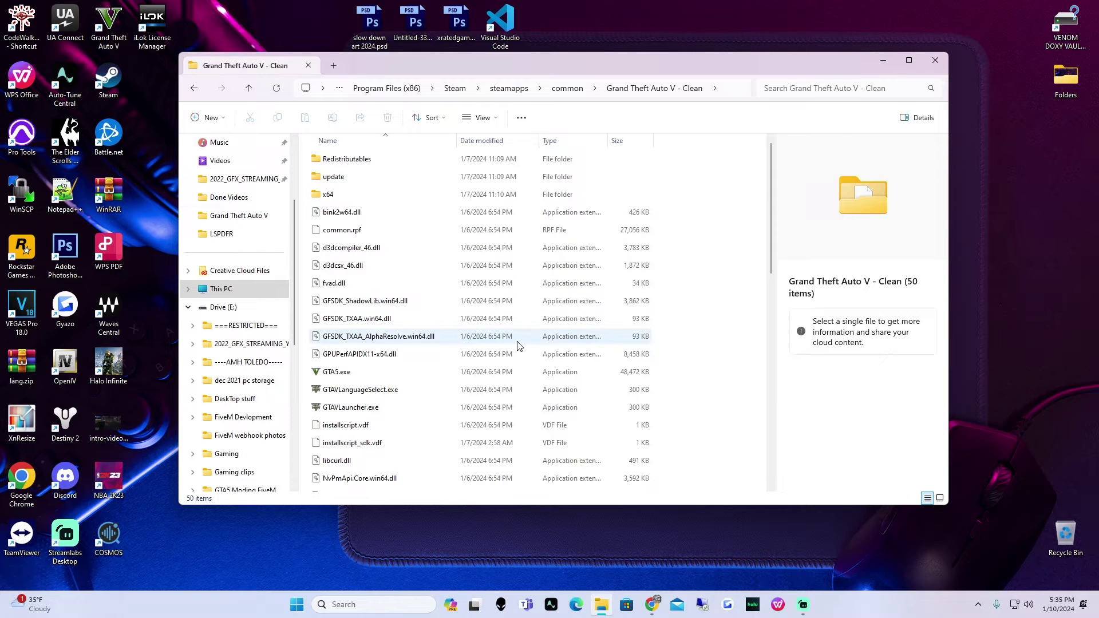
pyautogui.click(192, 89)
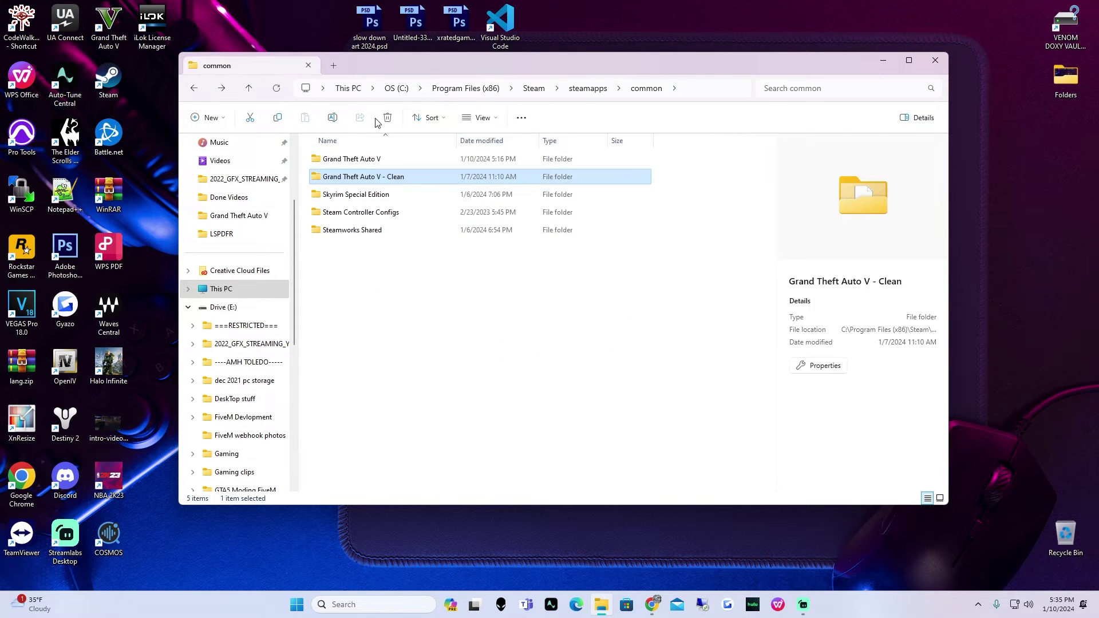
pyautogui.doubleClick(366, 158)
pyautogui.click(199, 89)
pyautogui.doubleClick(342, 176)
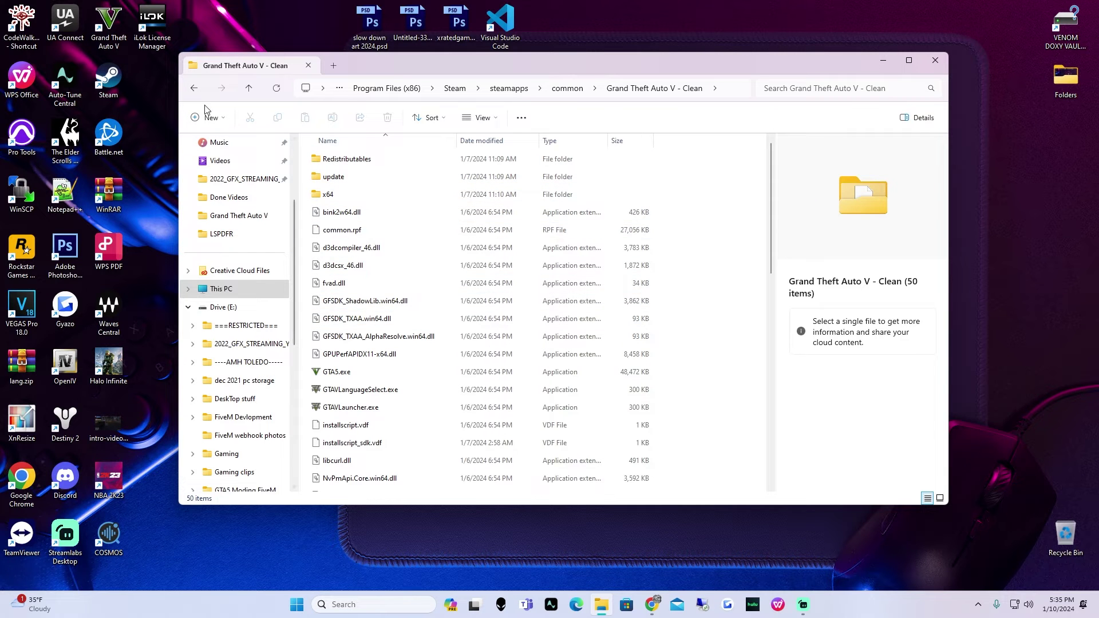
pyautogui.click(193, 86)
# Open the Grand Theft Auto V folder, check its mods folder, and move the window down to uncover the desktop zips
pyautogui.click(361, 162)
pyautogui.doubleClick(361, 162)
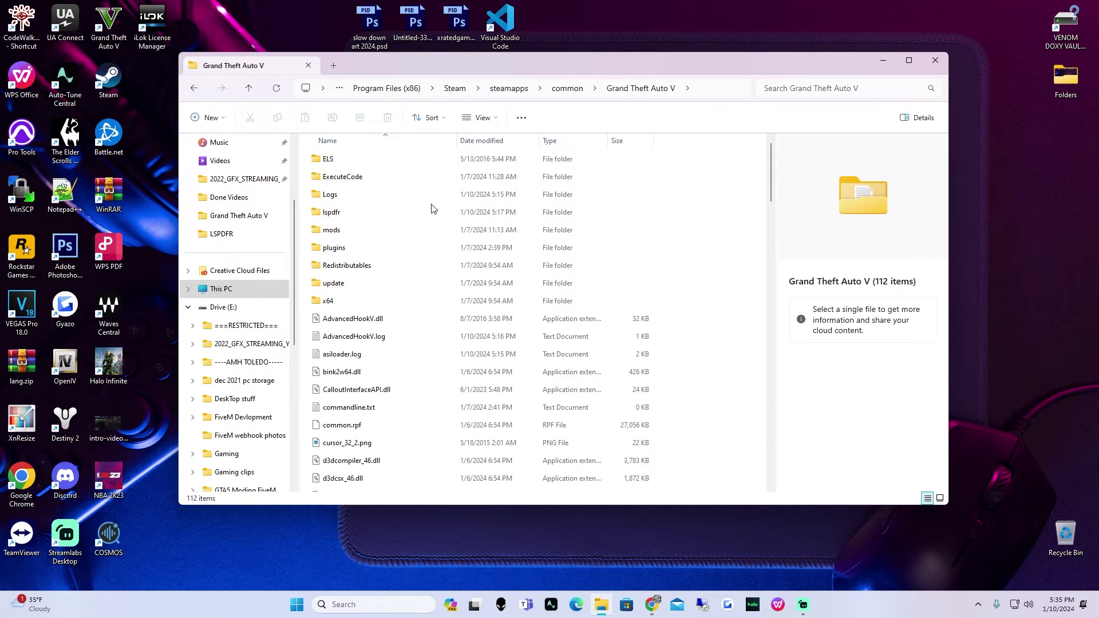
pyautogui.click(394, 231)
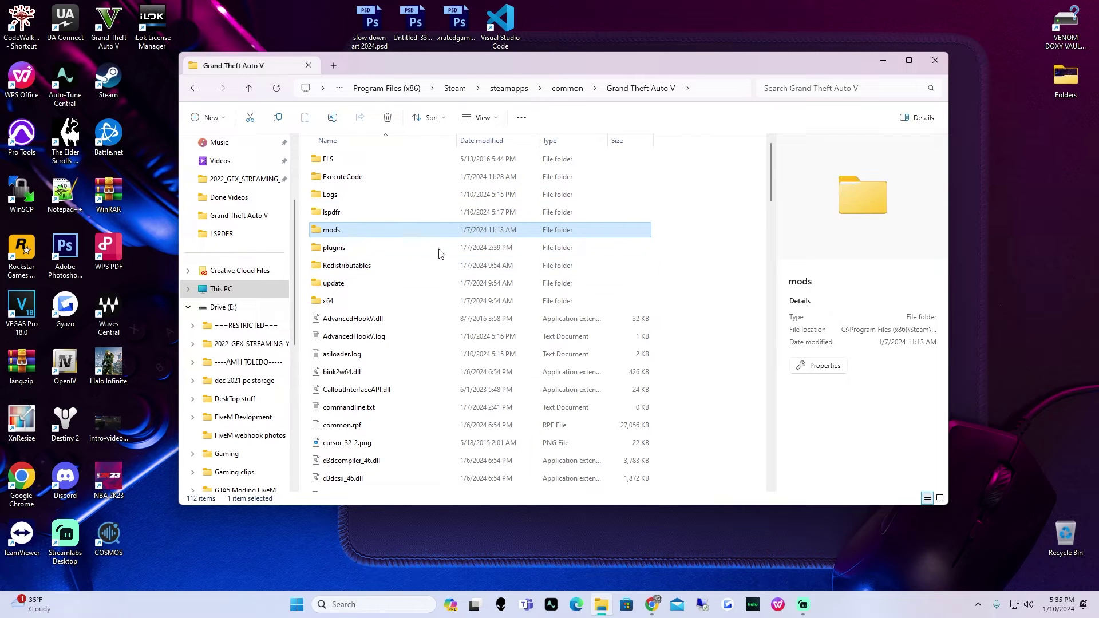
pyautogui.click(193, 87)
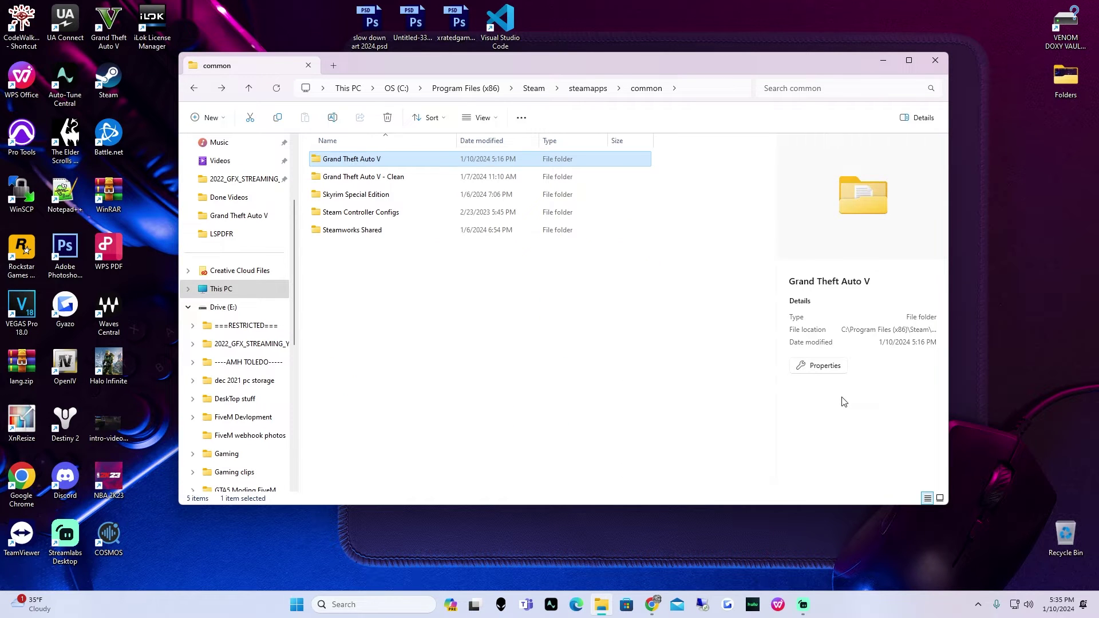
pyautogui.doubleClick(490, 165)
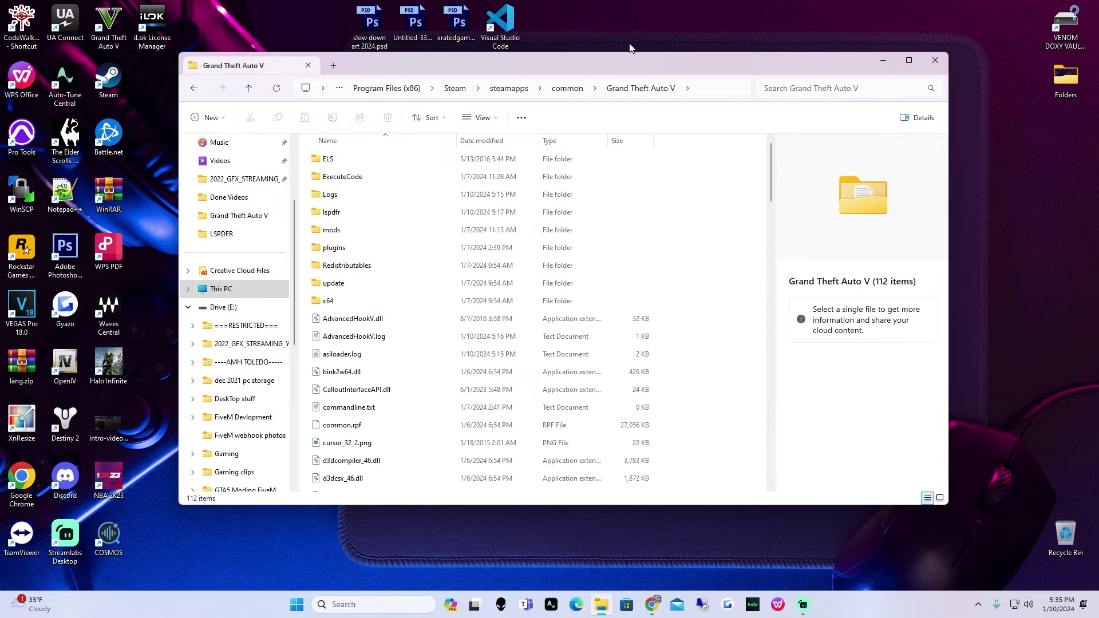
pyautogui.moveTo(619, 60); pyautogui.dragTo(399, 309)
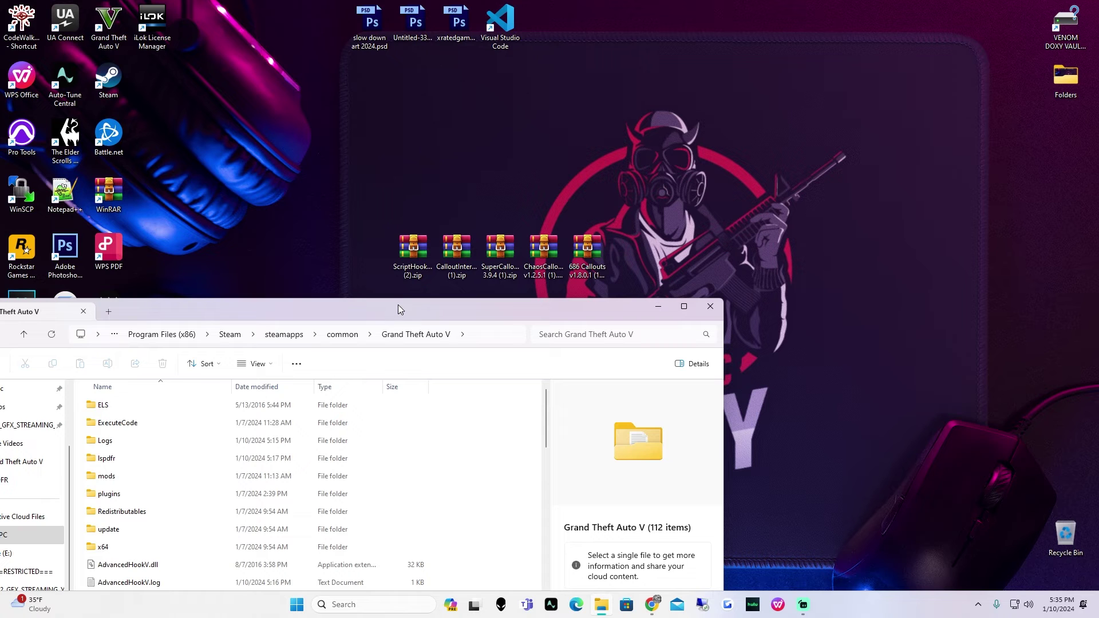
# Open the ScriptHookV_1.0.3095.0 zip in WinRAR, dismiss the trial notice, and move the window right
pyautogui.doubleClick(408, 247)
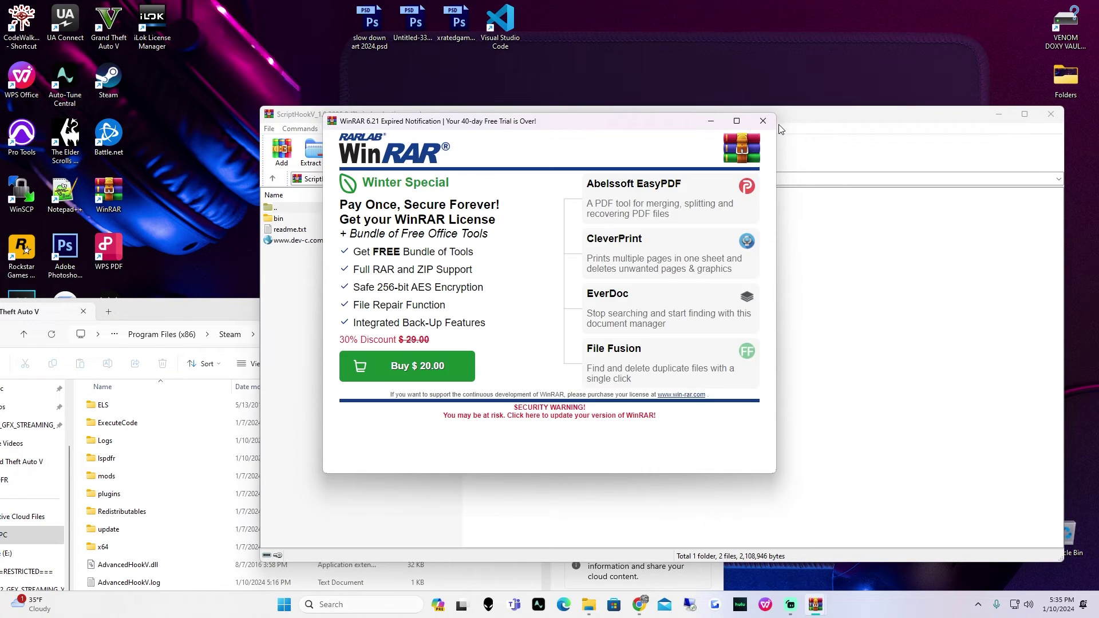
pyautogui.click(763, 121)
pyautogui.moveTo(491, 118); pyautogui.dragTo(578, 72)
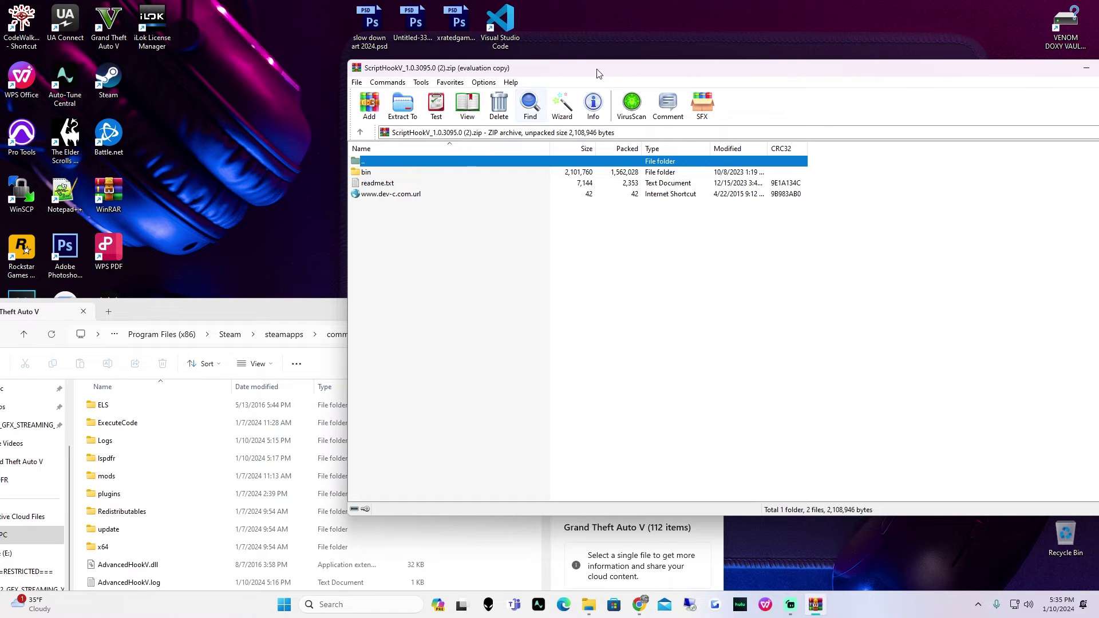
pyautogui.moveTo(569, 73); pyautogui.dragTo(713, 79)
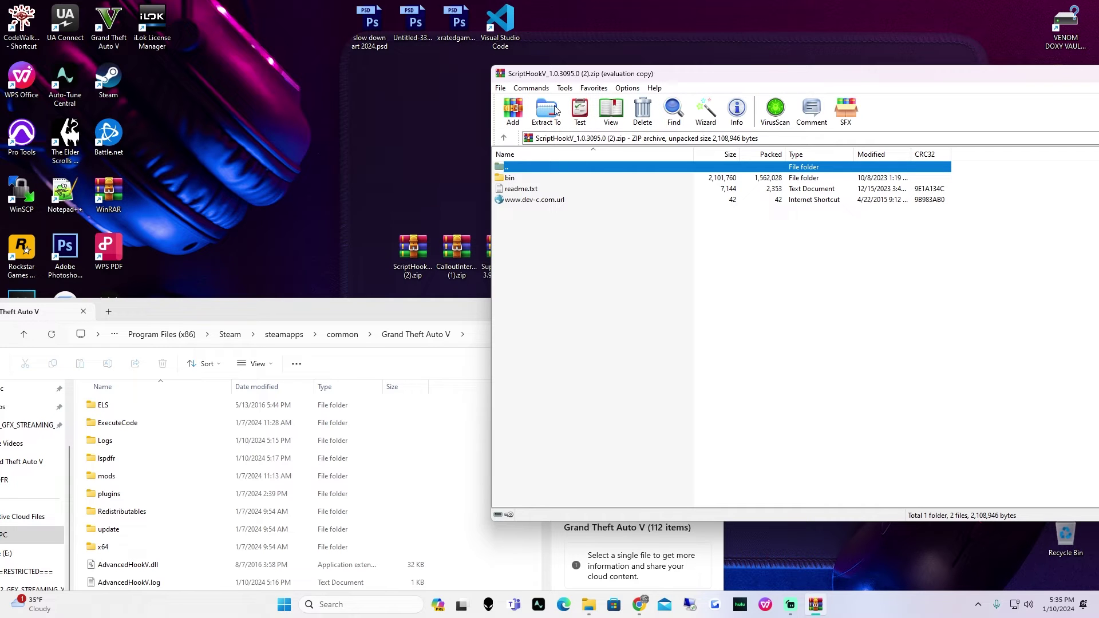
# Open the archive's bin folder and arrange it beside the Grand Theft Auto V folder window
pyautogui.doubleClick(522, 178)
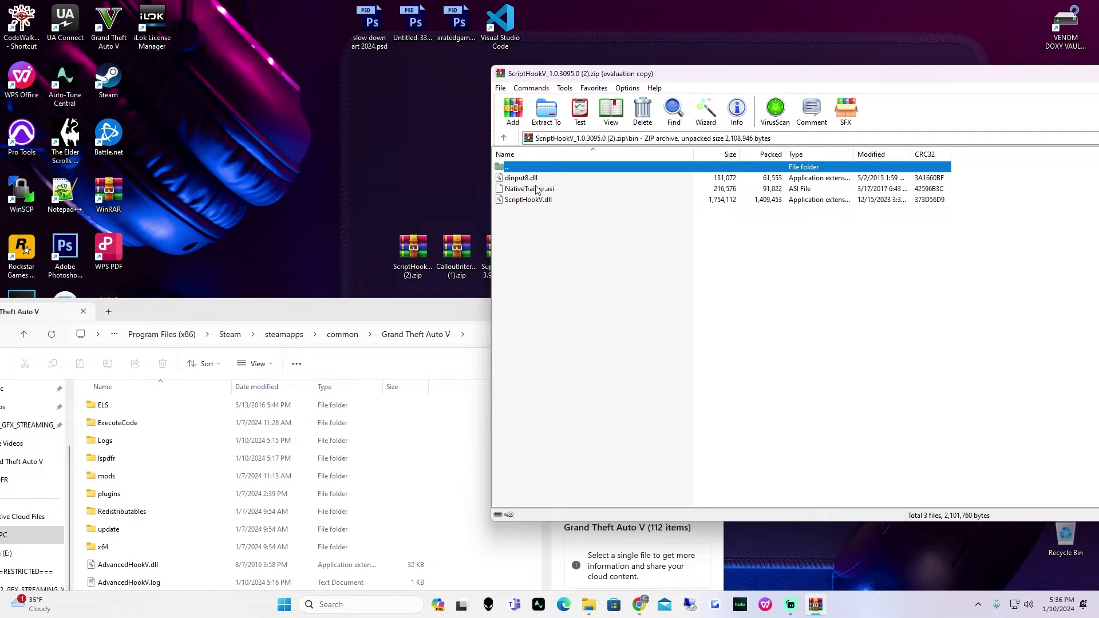
pyautogui.click(537, 190)
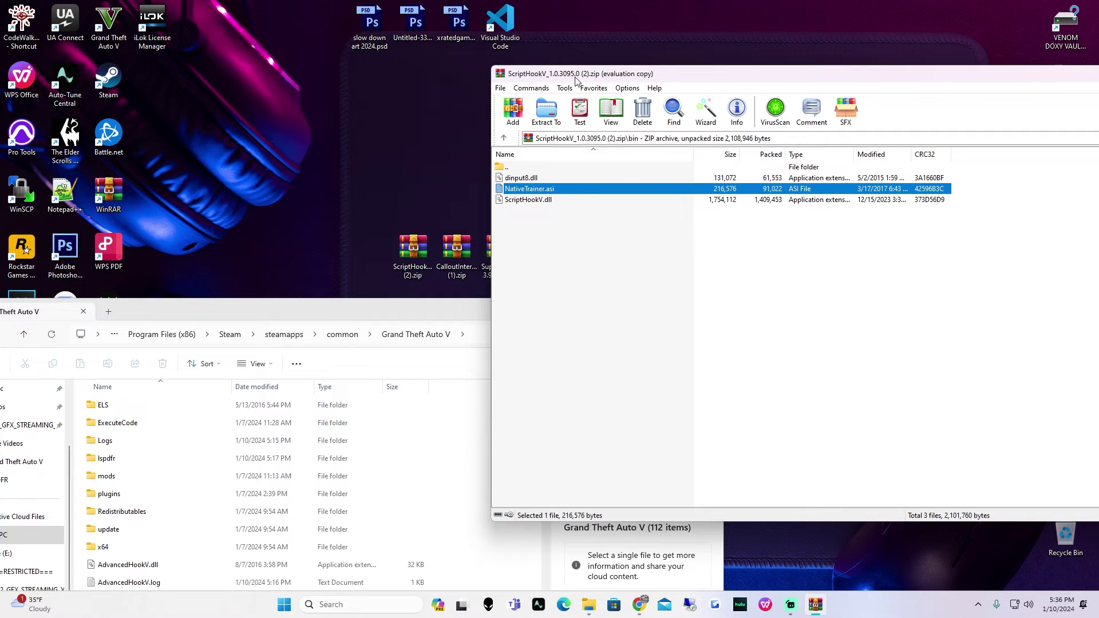
pyautogui.moveTo(580, 73); pyautogui.dragTo(631, 46)
pyautogui.moveTo(428, 311); pyautogui.dragTo(482, 202)
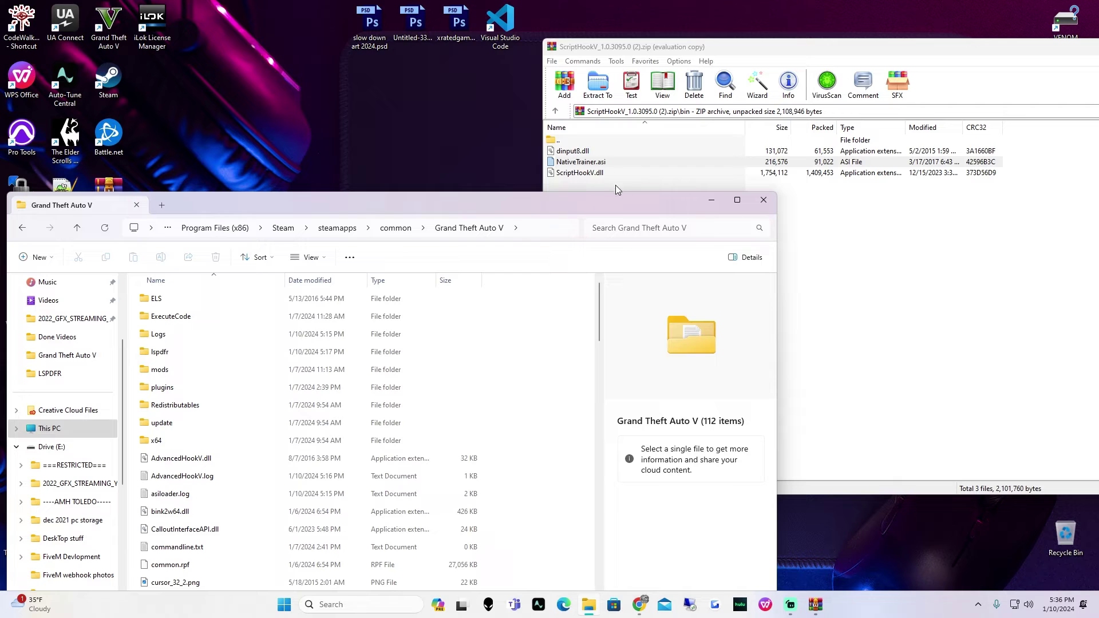
# Copy ScriptHookV.dll and dinput8.dll from the bin folder into Grand Theft Auto V, then close WinRAR
pyautogui.click(582, 151)
pyautogui.keyDown('shift'); pyautogui.click(581, 161); pyautogui.keyUp('shift')
pyautogui.click(584, 173)
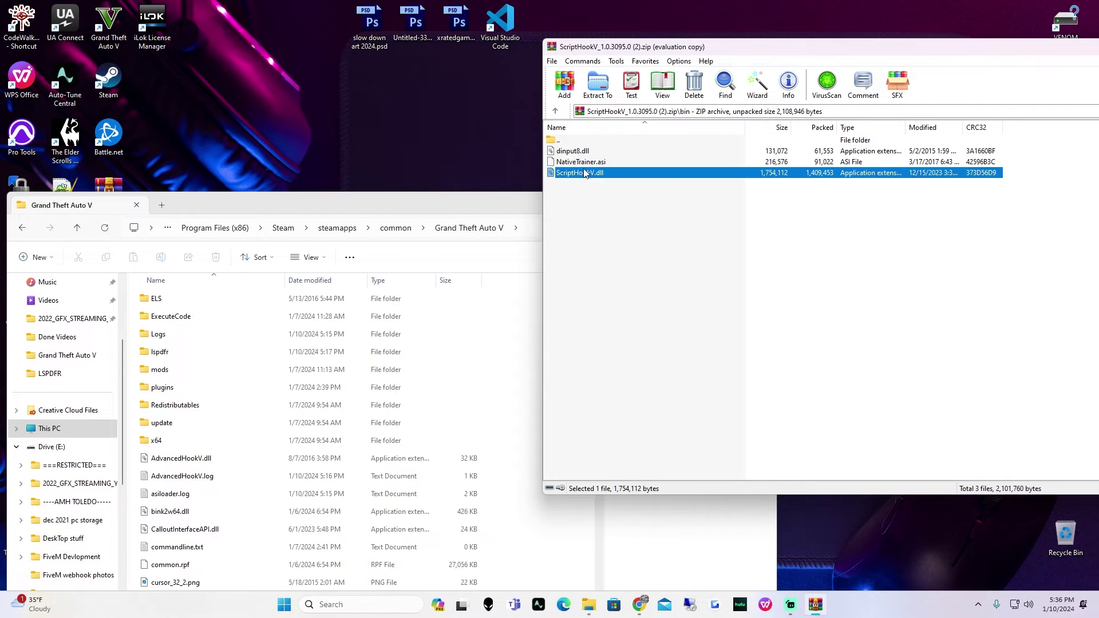
pyautogui.keyDown('ctrl'); pyautogui.click(584, 153); pyautogui.keyUp('ctrl')
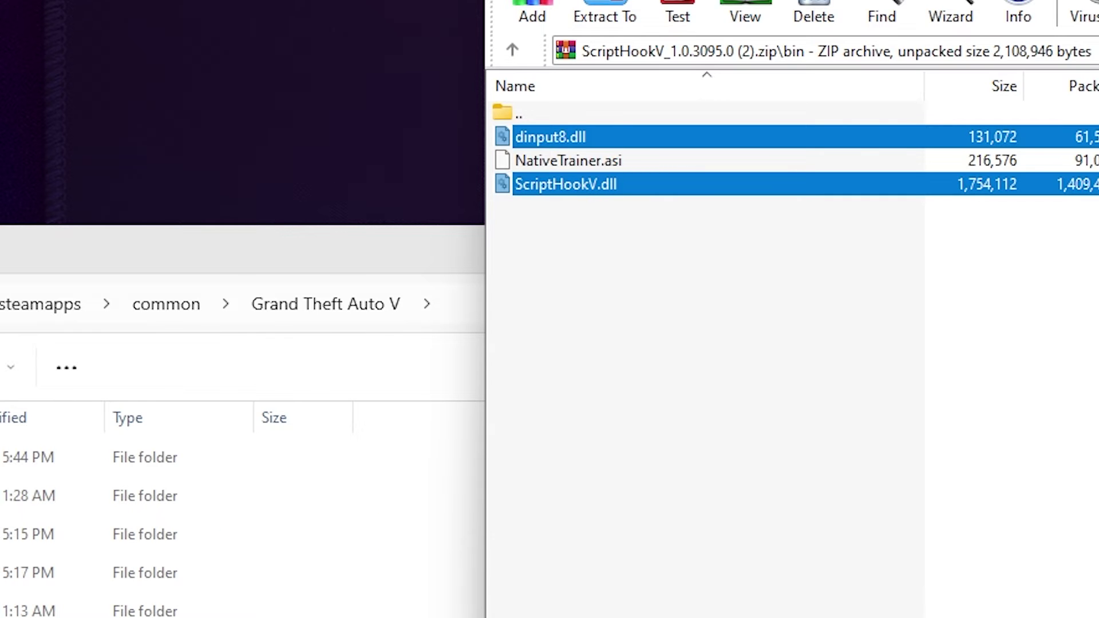
pyautogui.moveTo(629, 3); pyautogui.dragTo(989, 0)
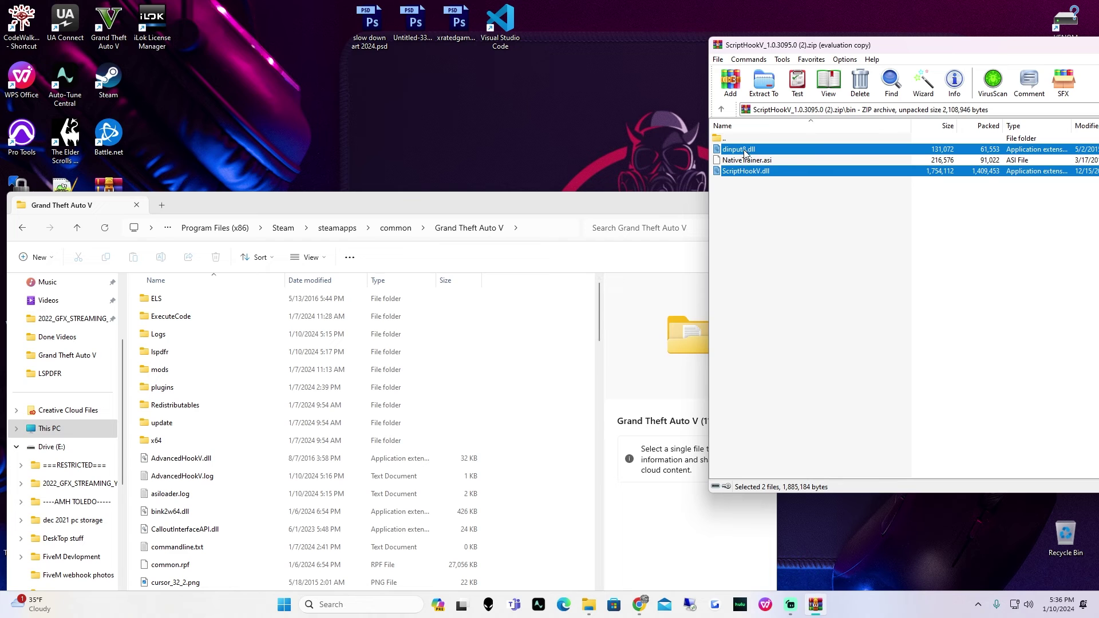
pyautogui.moveTo(922, 135); pyautogui.dragTo(737, 202)
pyautogui.doubleClick(867, 45)
pyautogui.click(1033, 111)
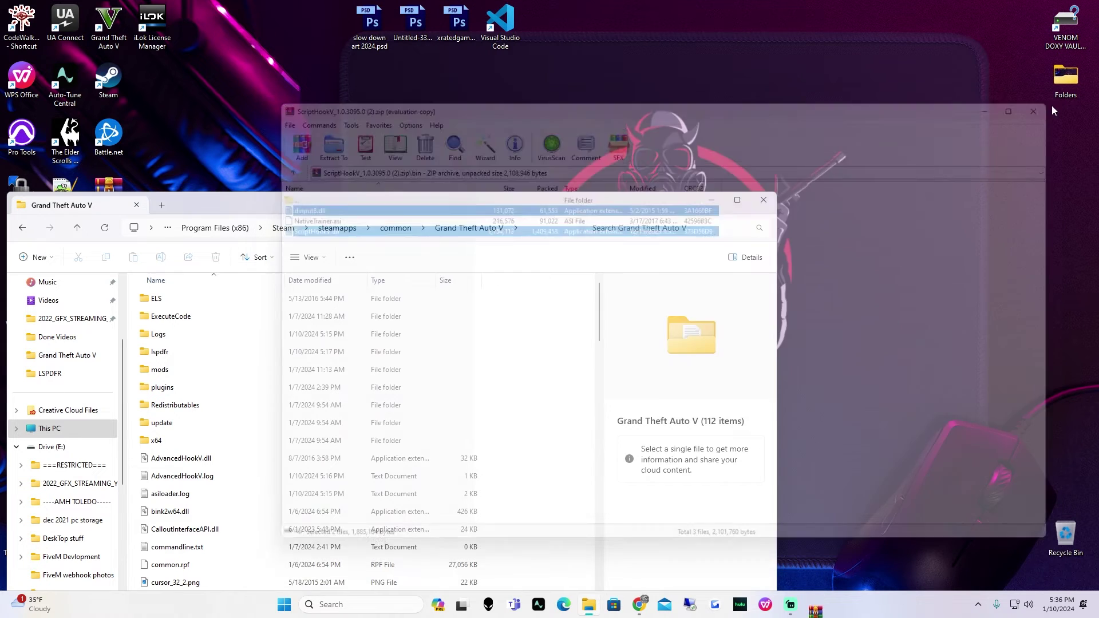
pyautogui.moveTo(651, 203); pyautogui.dragTo(726, 333)
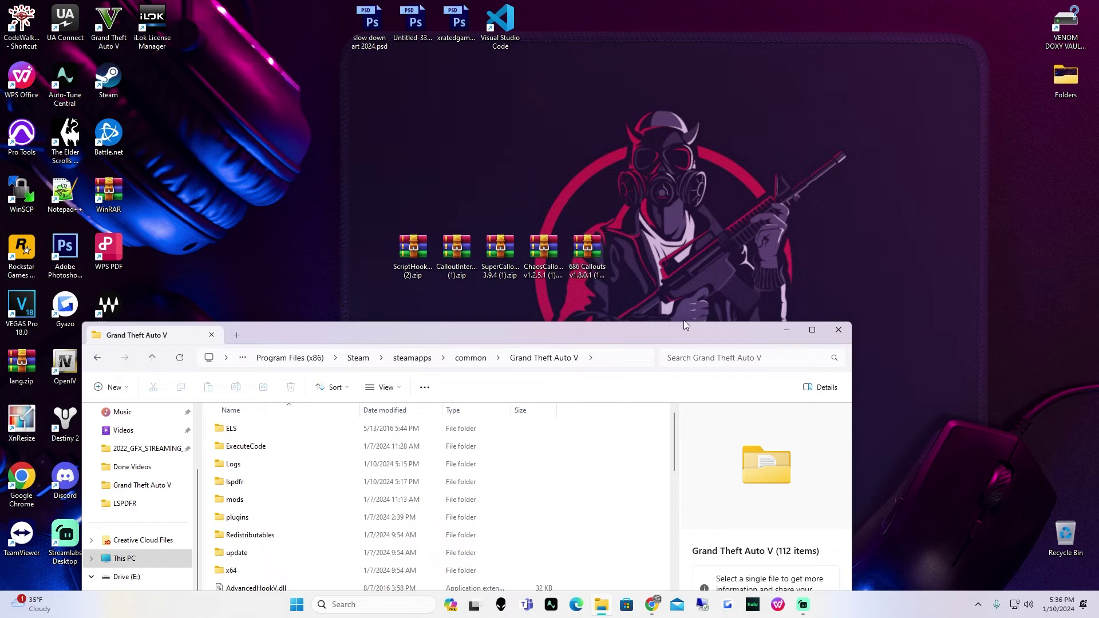
pyautogui.moveTo(705, 339); pyautogui.dragTo(702, 311)
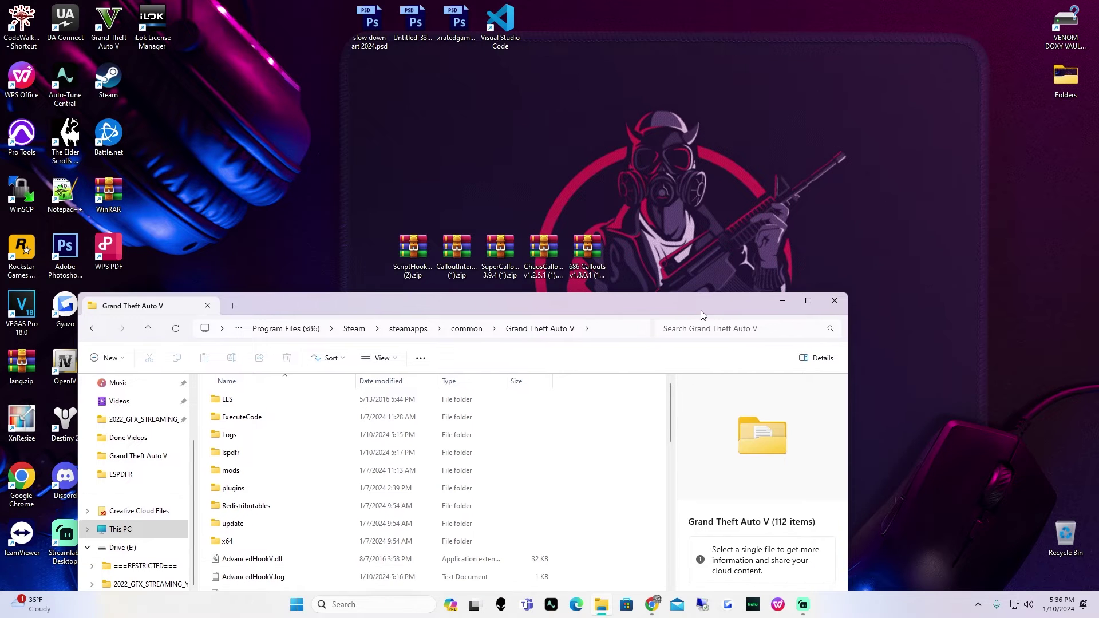